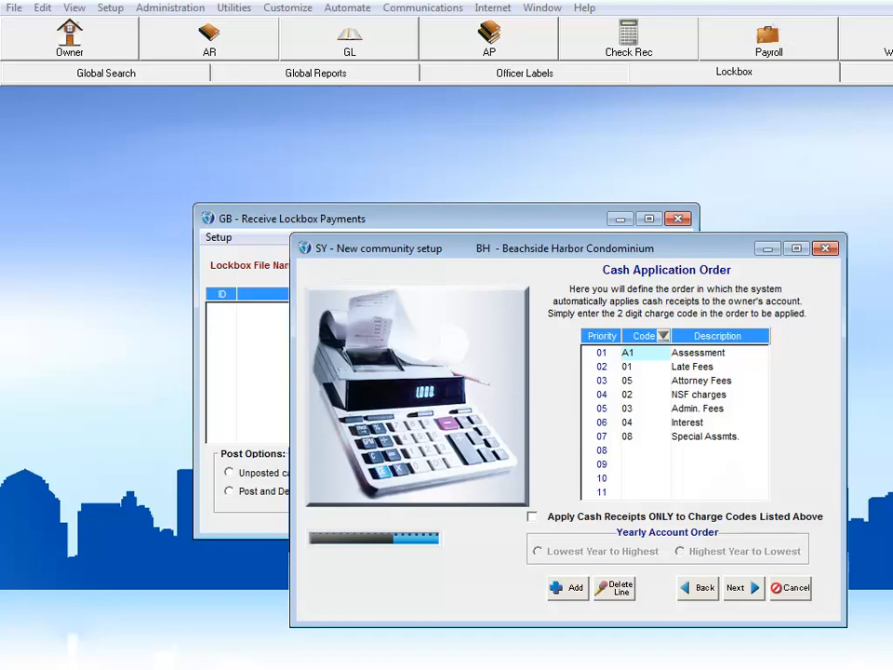
- Close the new community setup and open the lockbox cash application setup for Beachside Harbour HOA
key("Escape")
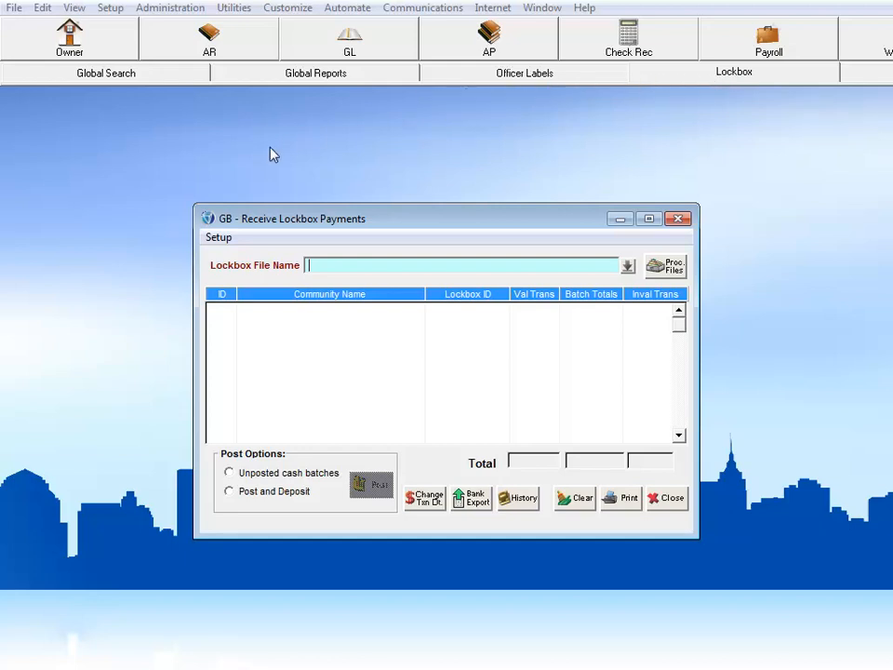
left_click(217, 238)
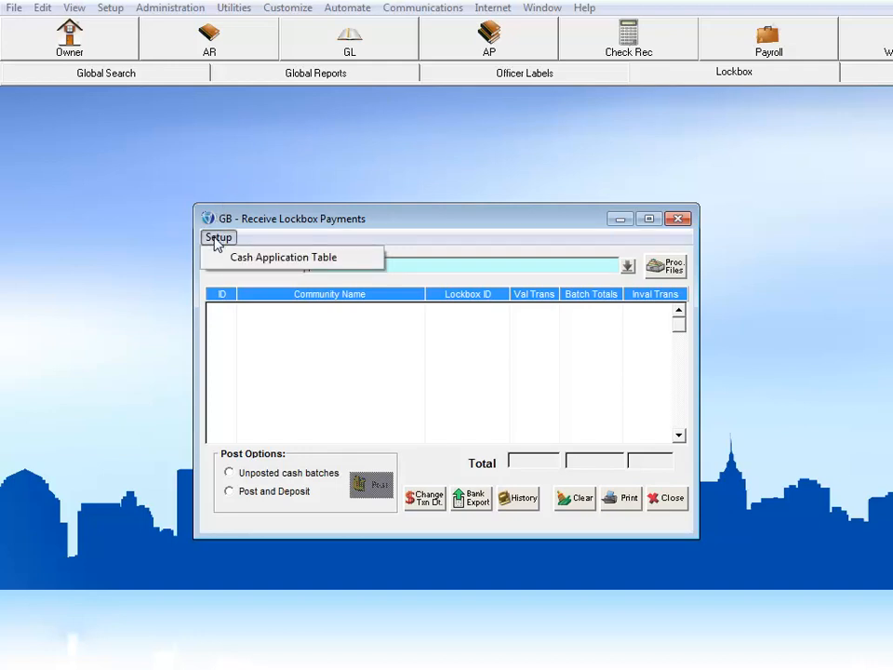
left_click(231, 259)
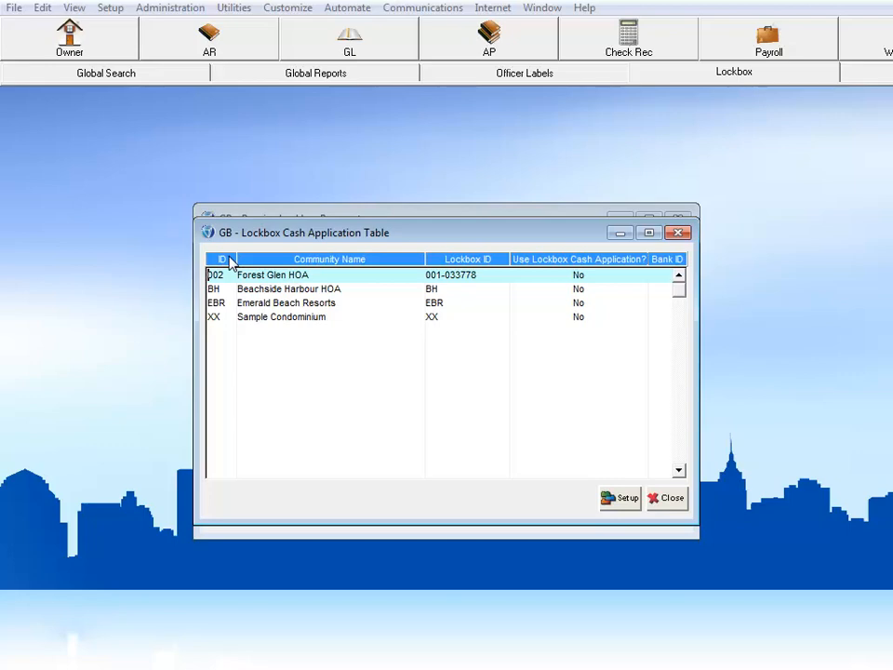
left_click(260, 291)
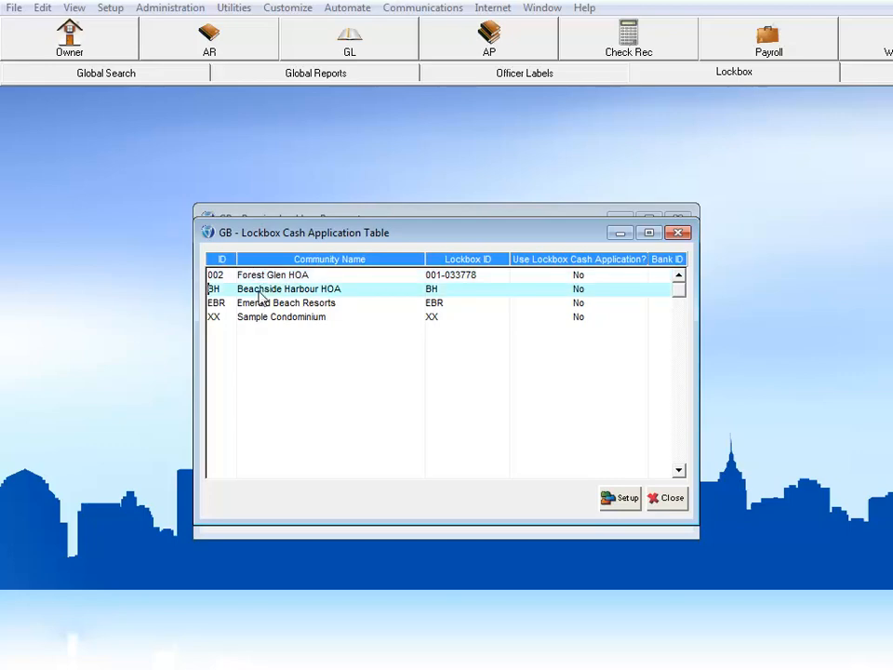
left_click(622, 498)
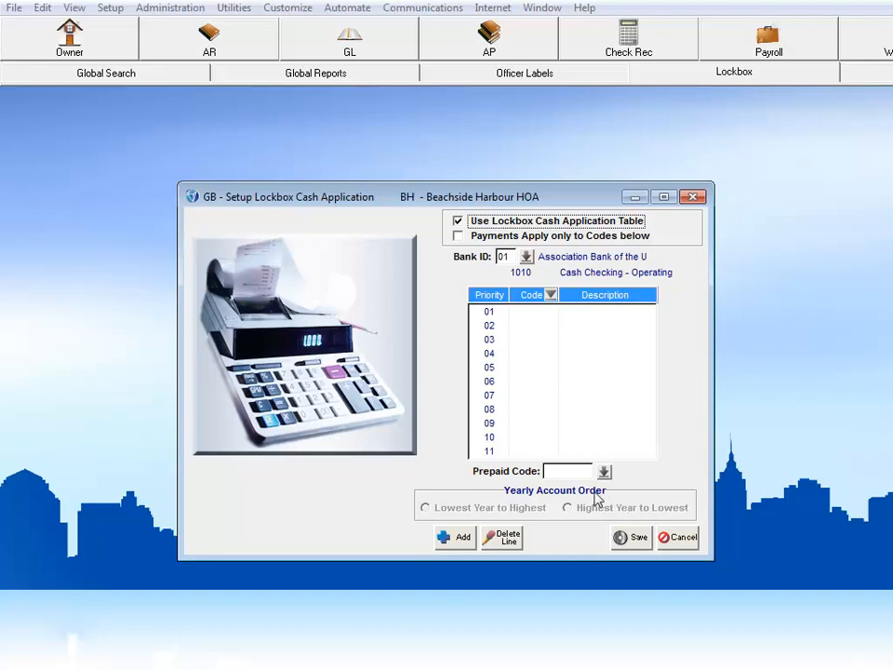
- Set the bank to 02 Suntrust and restrict payments to only the codes listed in the table
left_click(527, 257)
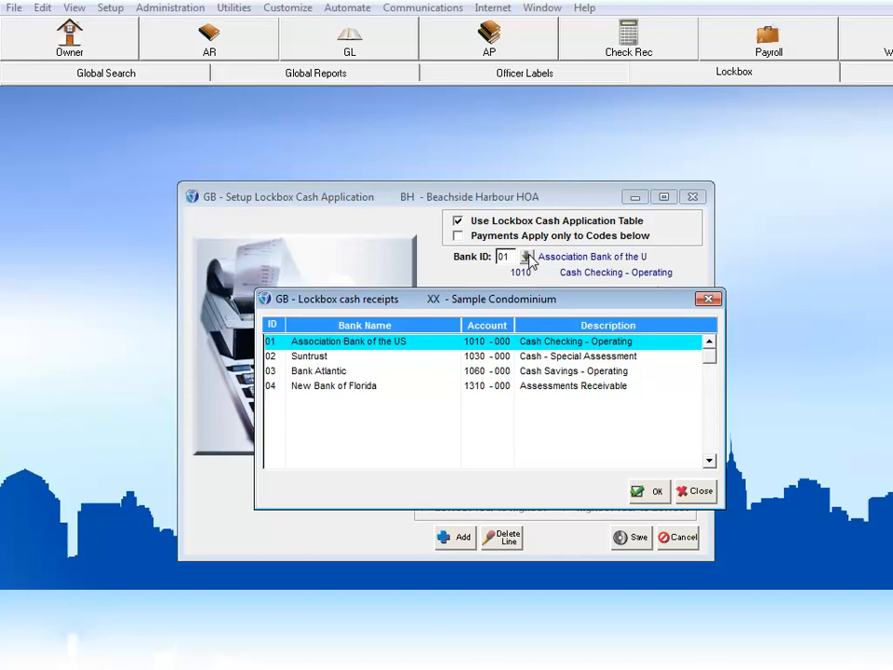
left_click(310, 359)
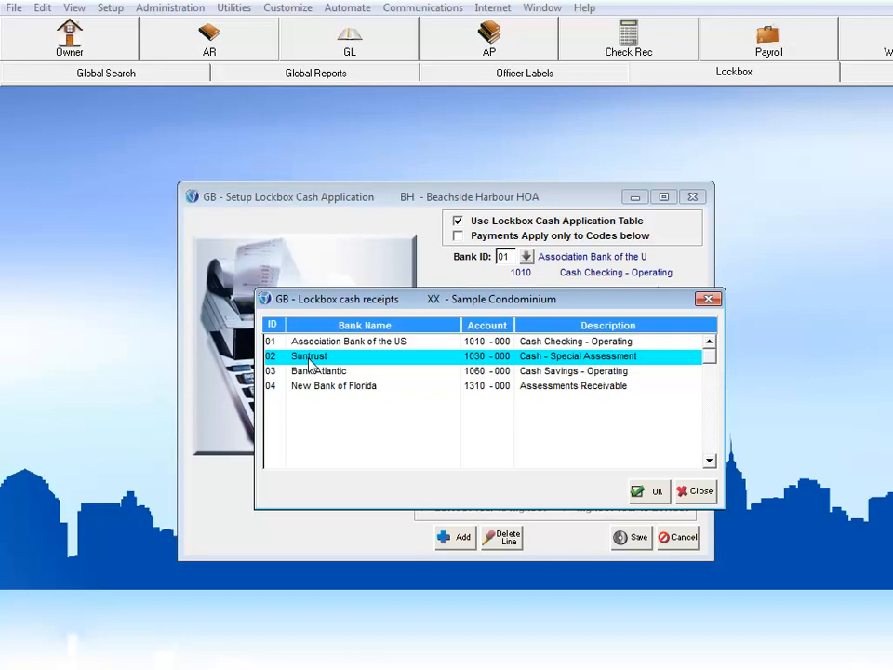
left_click(653, 492)
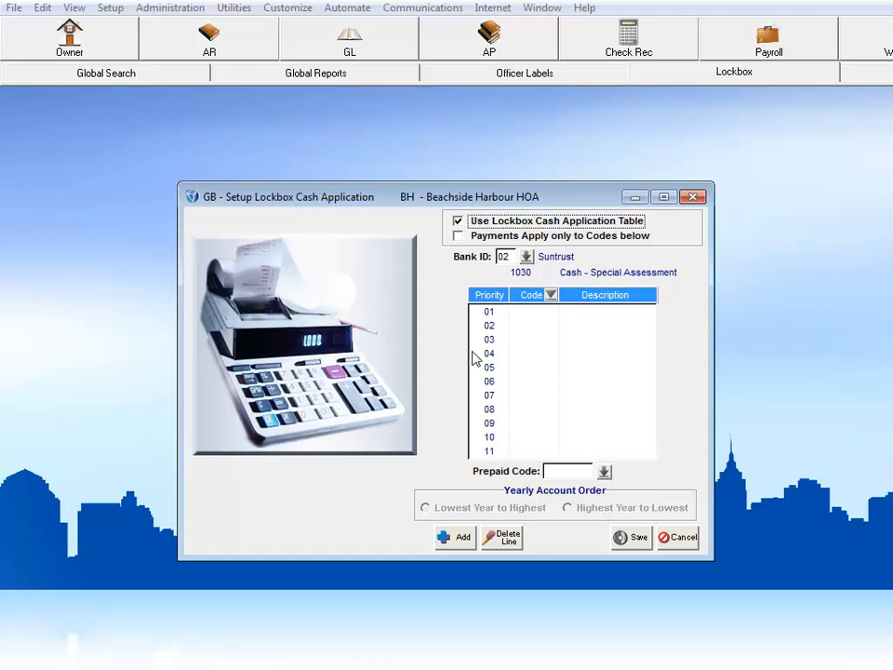
left_click(458, 236)
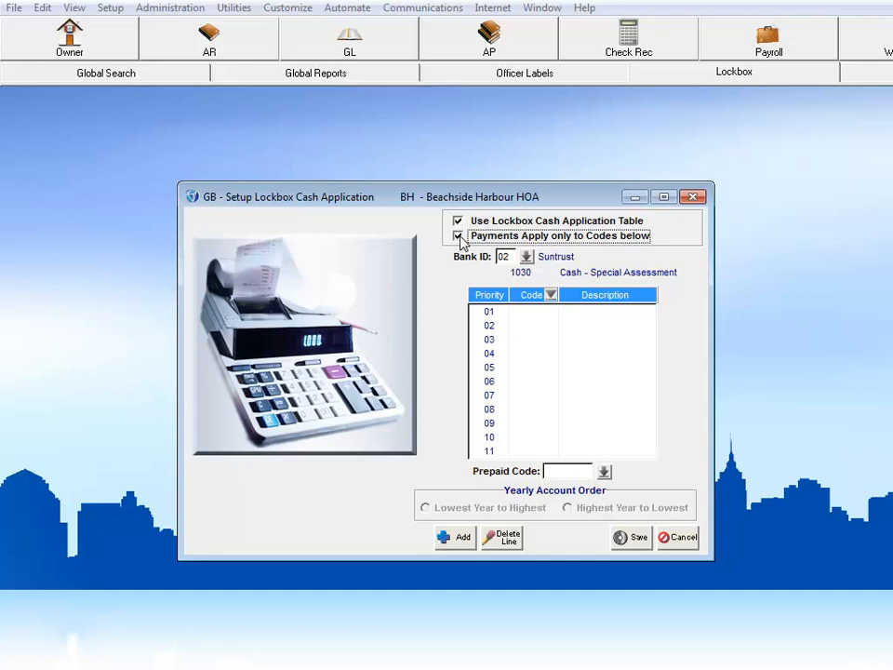
- Assign charge code C2 Special Assmnt to priority 01 in the cash application order
left_click(528, 317)
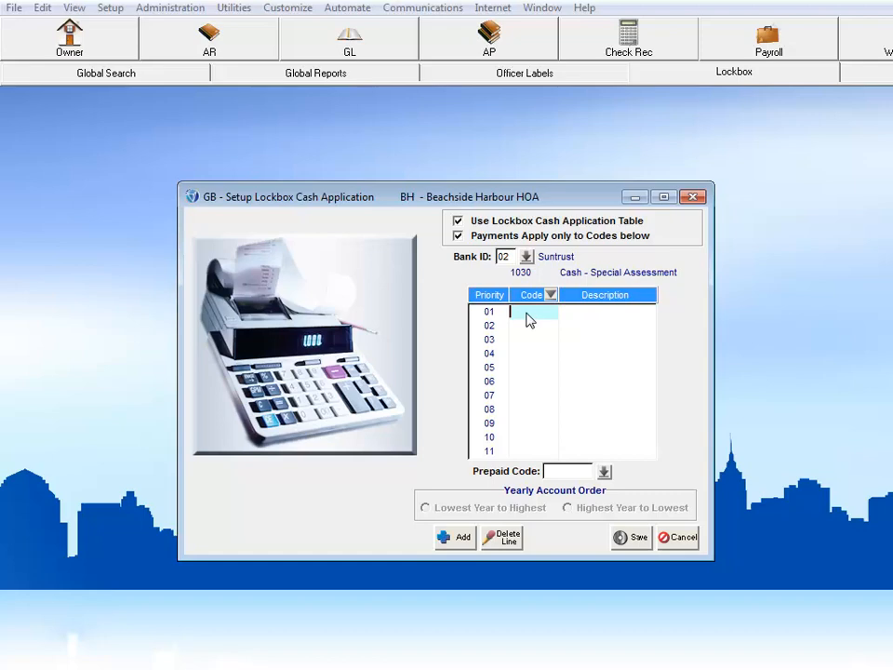
left_click(551, 297)
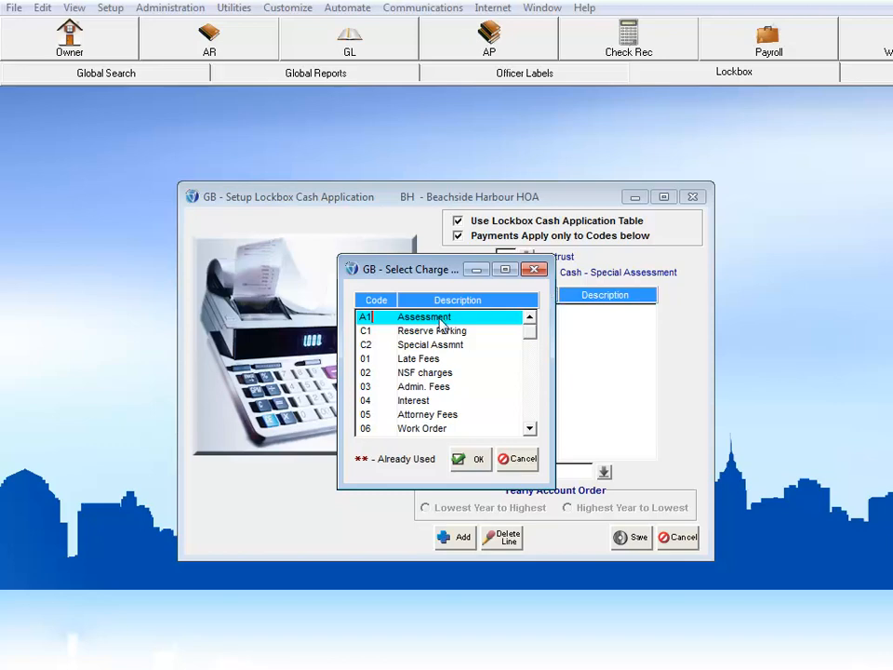
left_click(430, 346)
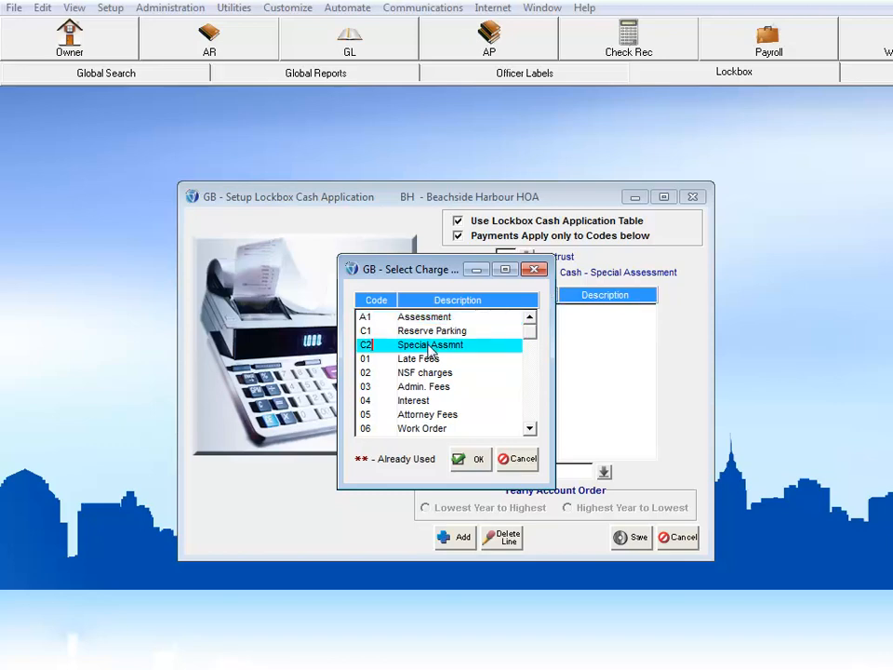
left_click(471, 459)
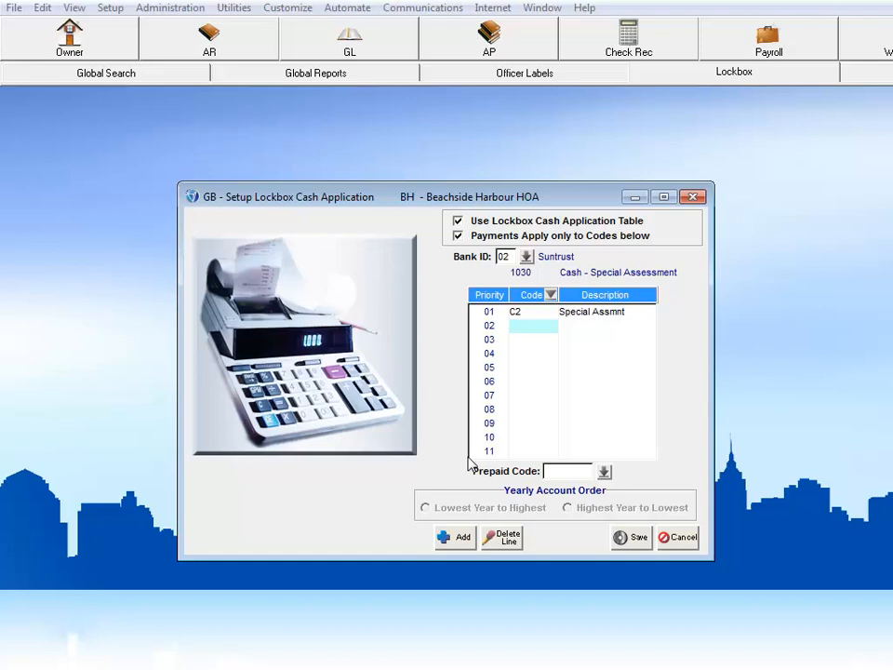
- Set the prepaid code to PP-C2 Special Assmnt and save the lockbox cash application setup
left_click(604, 472)
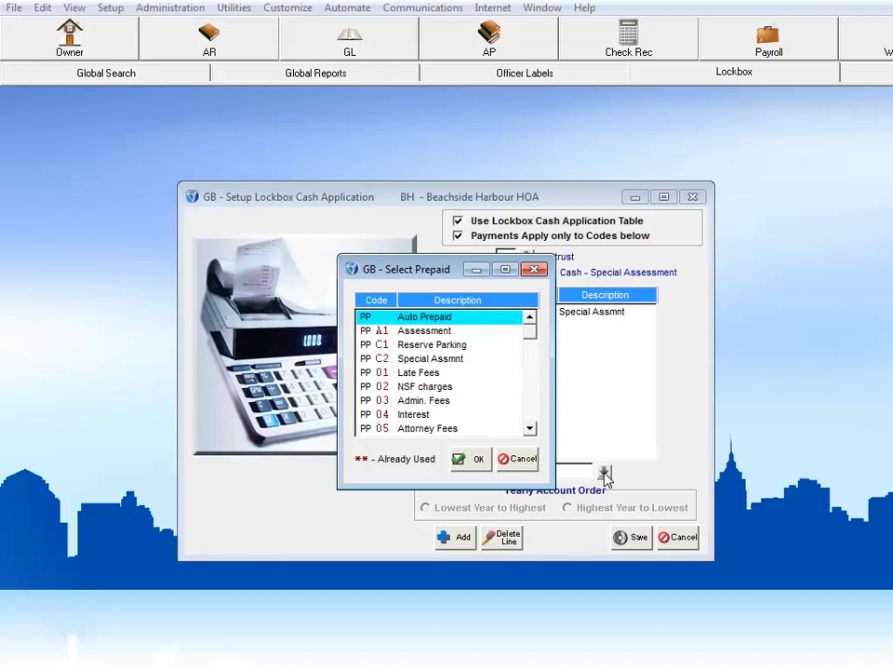
left_click(416, 361)
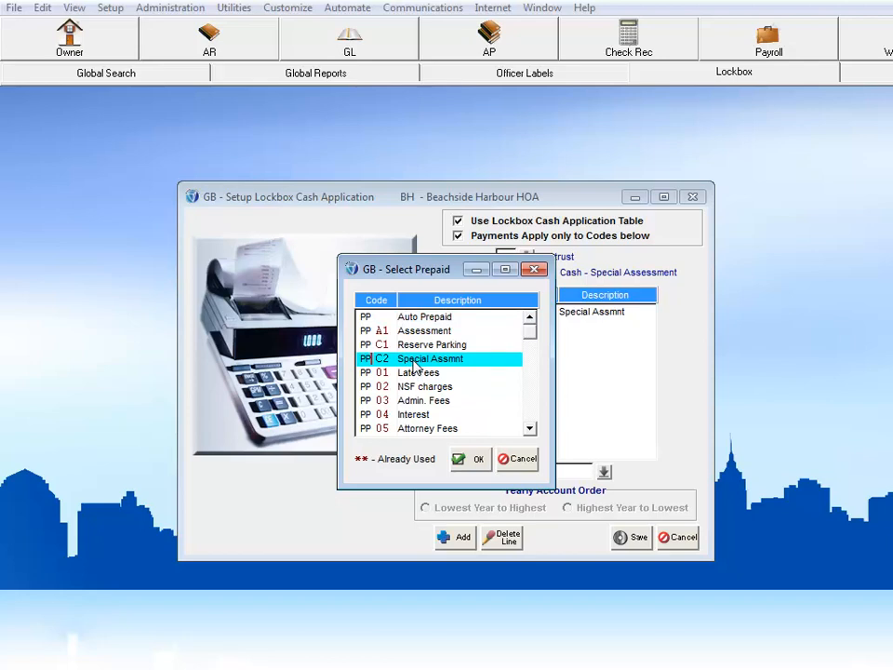
left_click(469, 460)
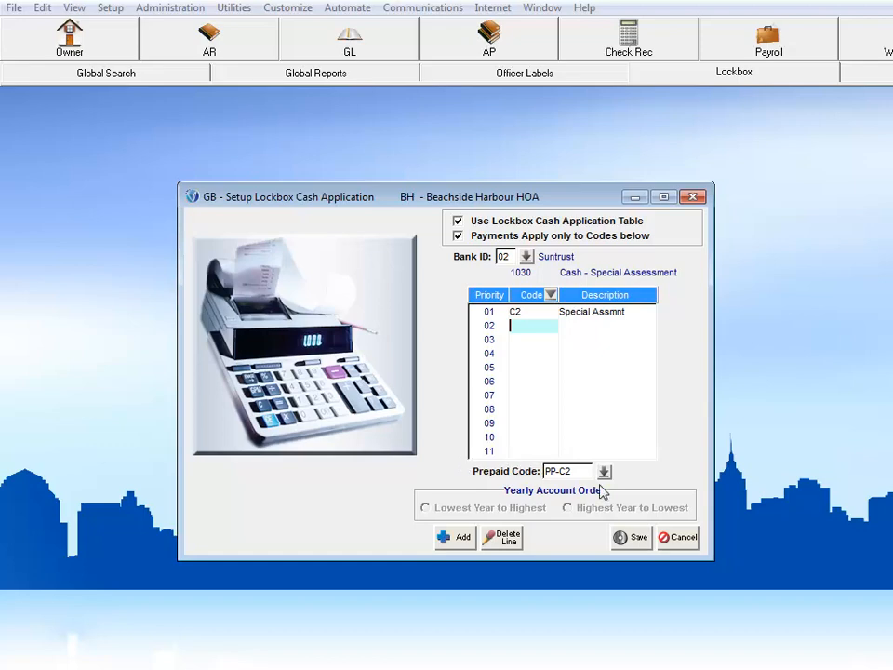
left_click(631, 538)
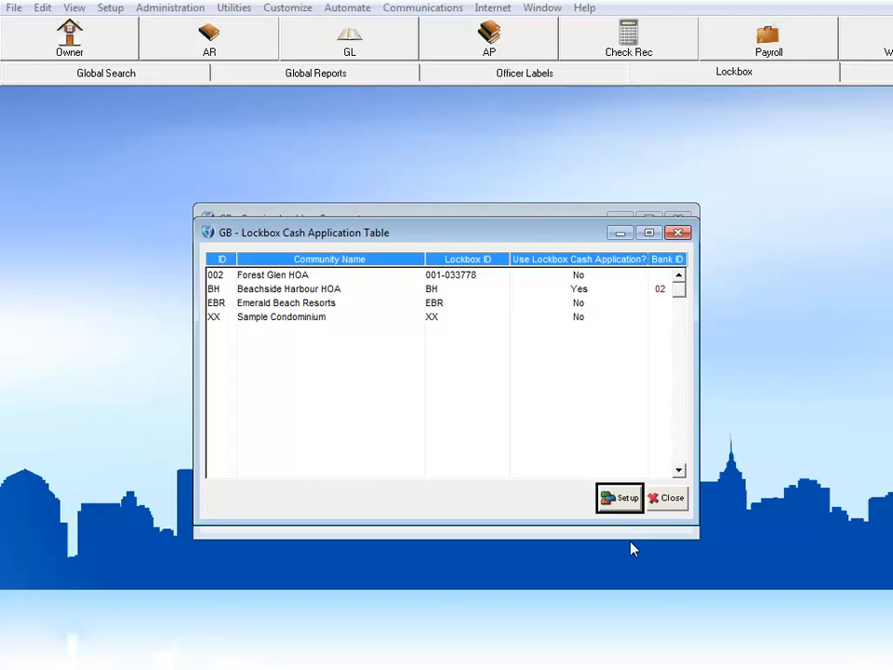
- Turn off the Lockbox Cash Application Table for Beachside Harbour HOA and save
left_click(625, 507)
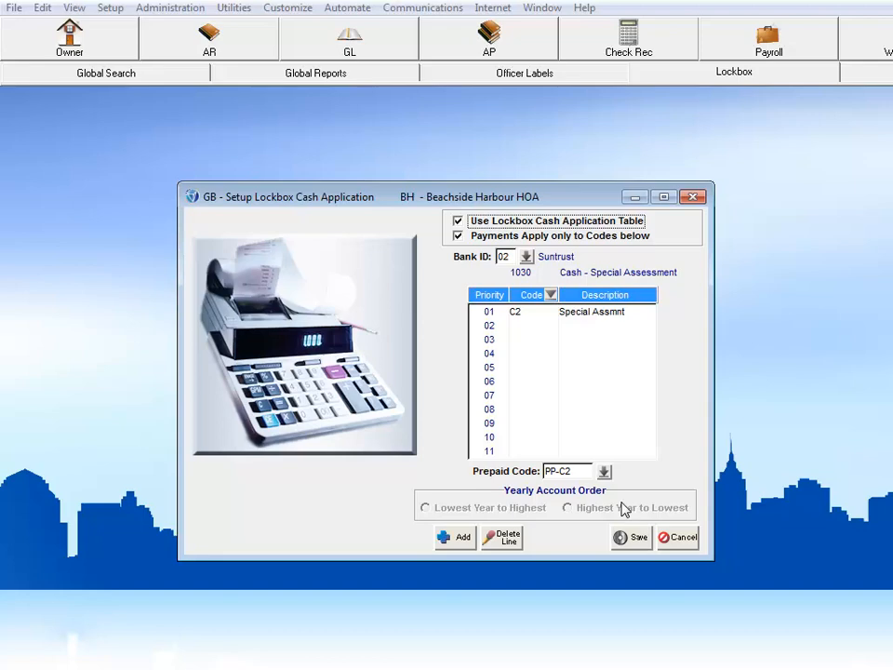
left_click(458, 223)
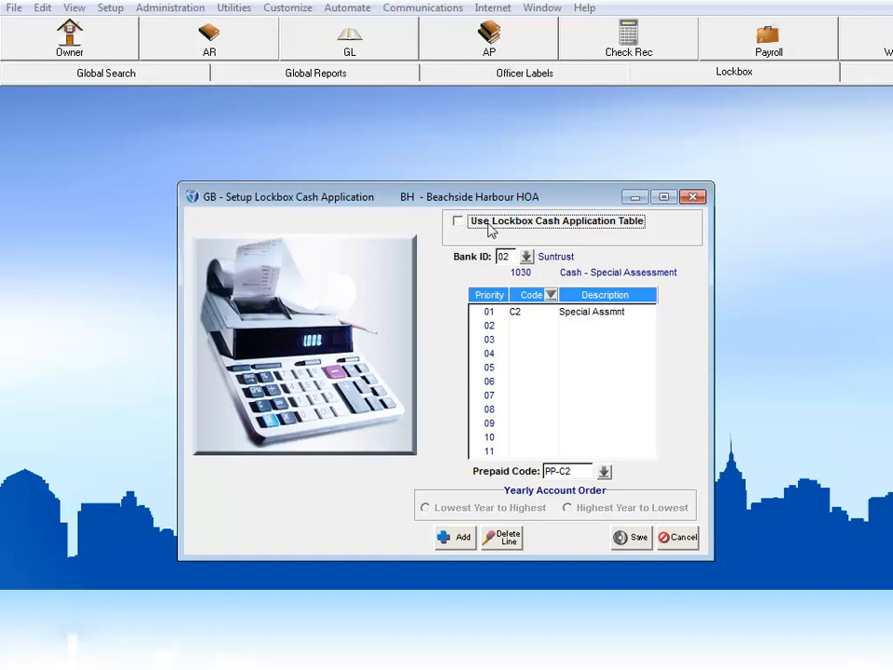
left_click(628, 537)
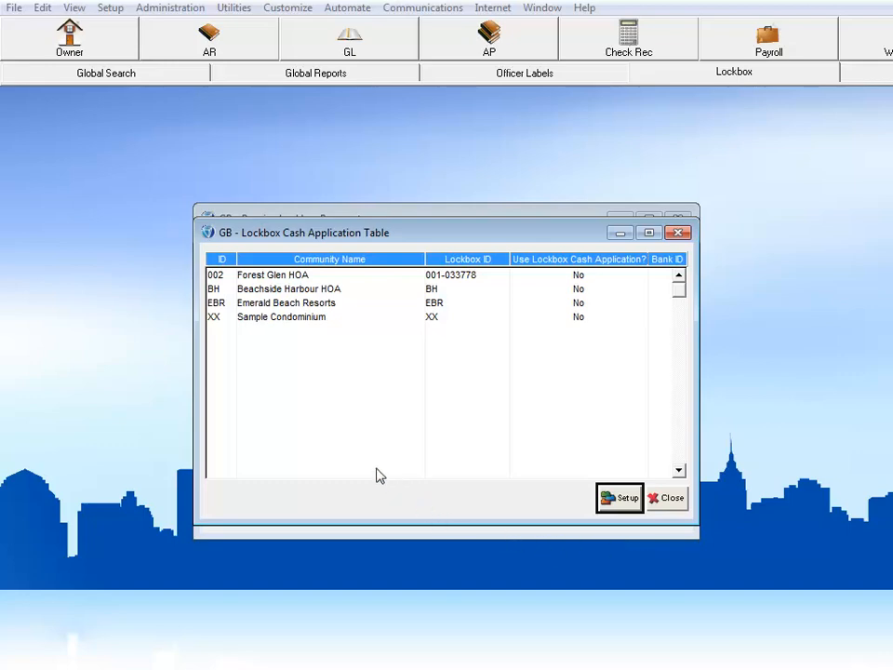
- Turn the Lockbox Cash Application Table back on for Beachside Harbour HOA, save, and close the community list
left_click(312, 291)
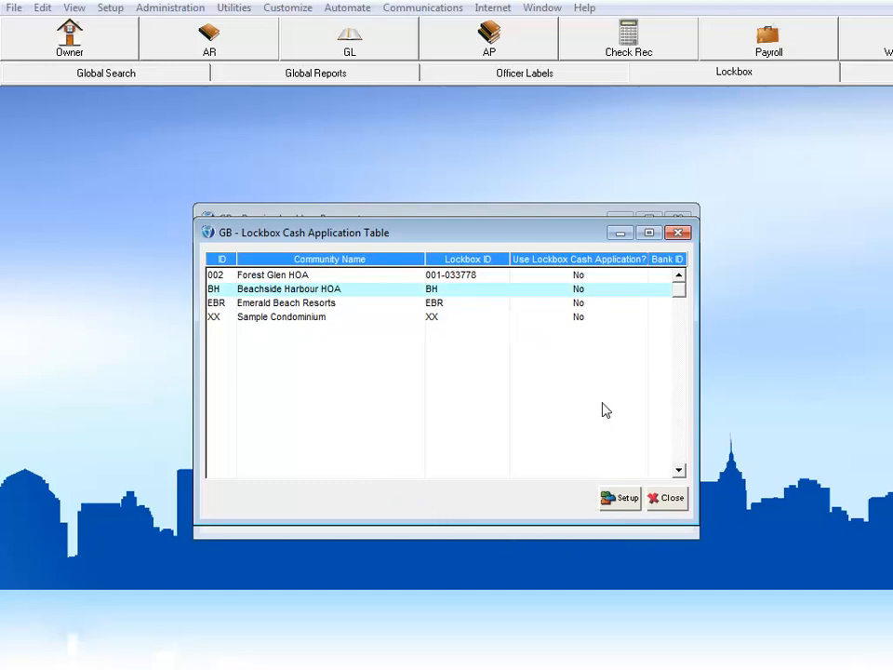
left_click(622, 498)
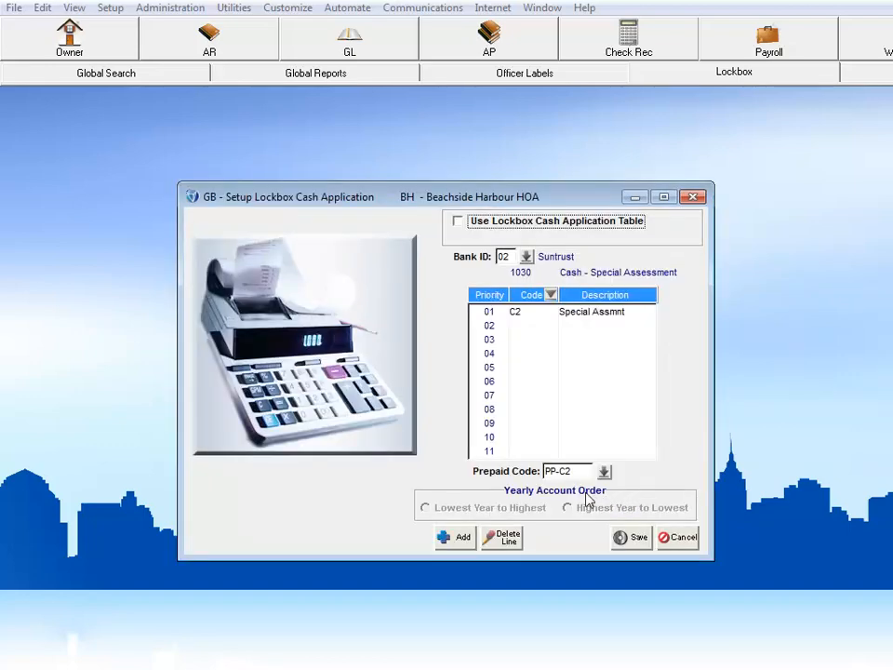
left_click(458, 222)
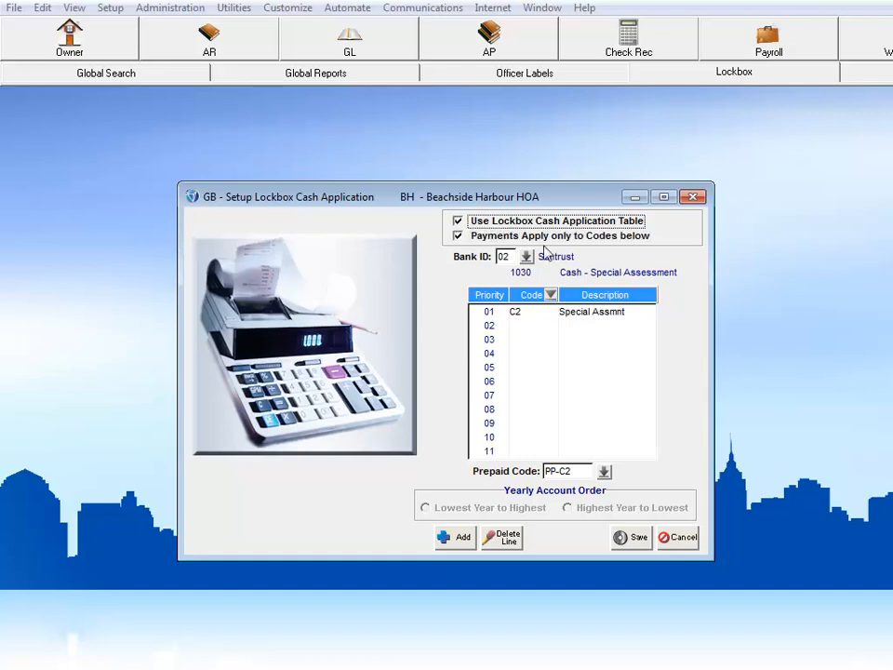
left_click(635, 540)
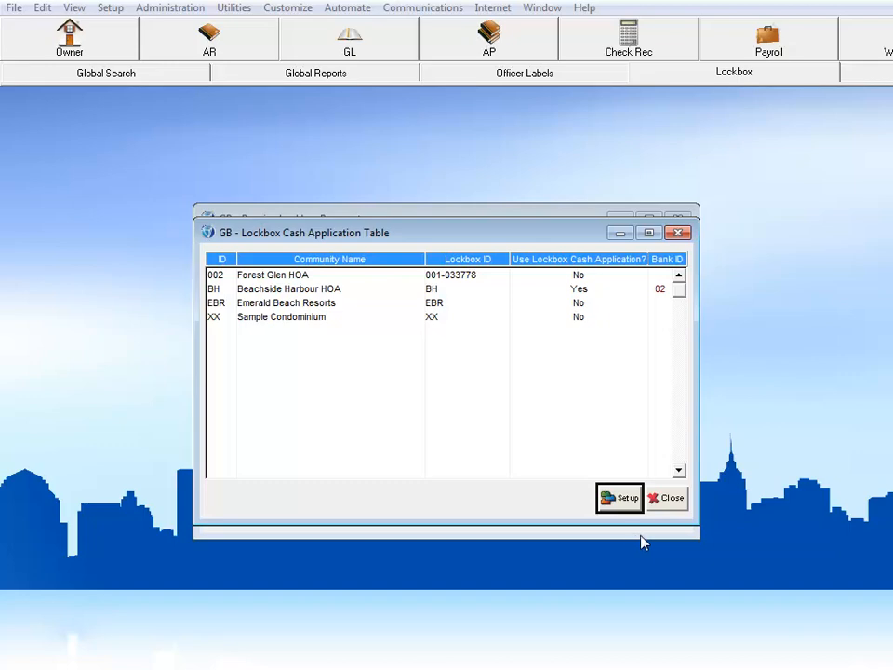
left_click(668, 505)
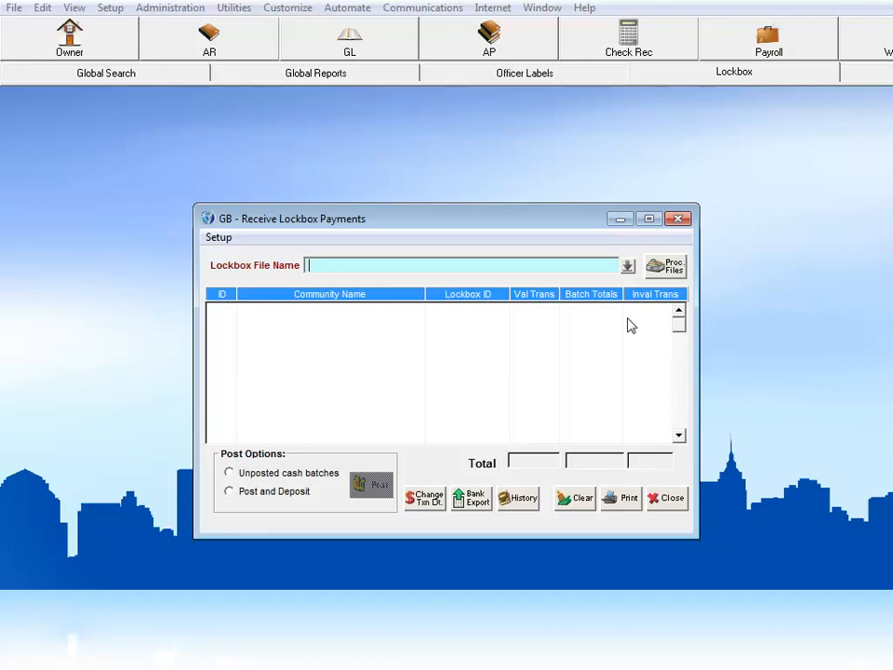
- Load the lockbox file 20140514.txt from the TOPSSoft Lockbox folder and process it as a Regular Lockbox
left_click(628, 267)
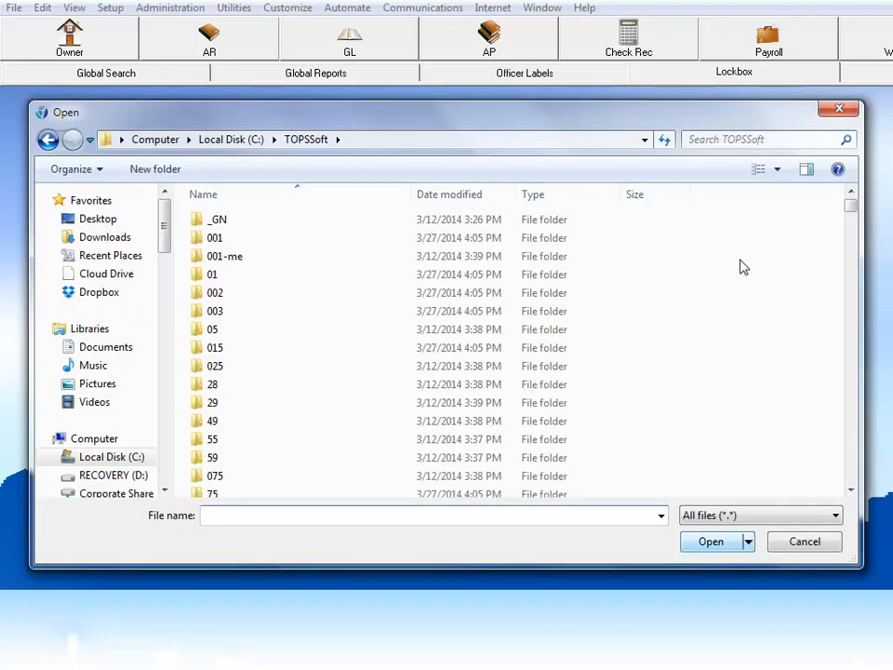
left_click_drag(852, 202, 854, 242)
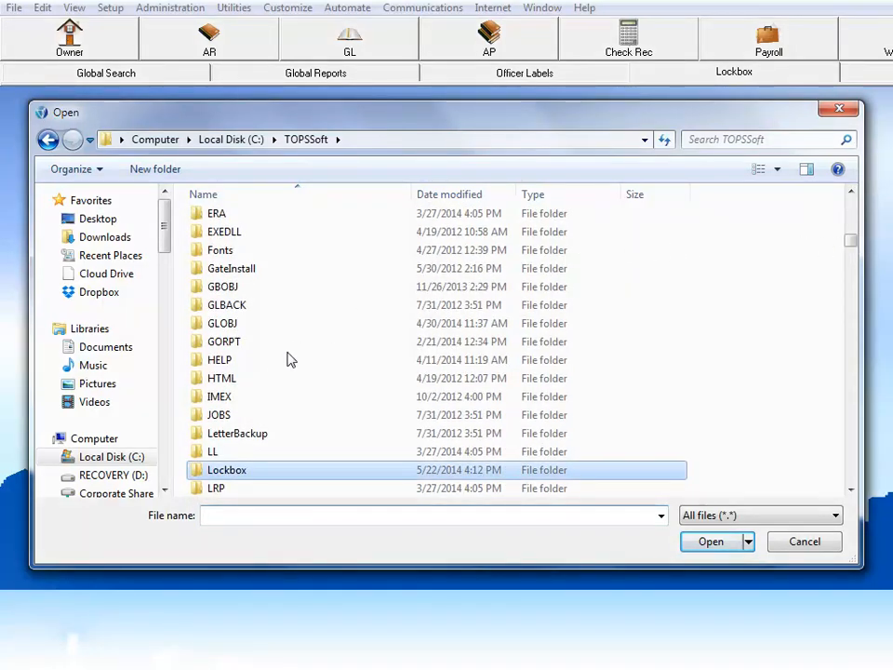
double_click(226, 469)
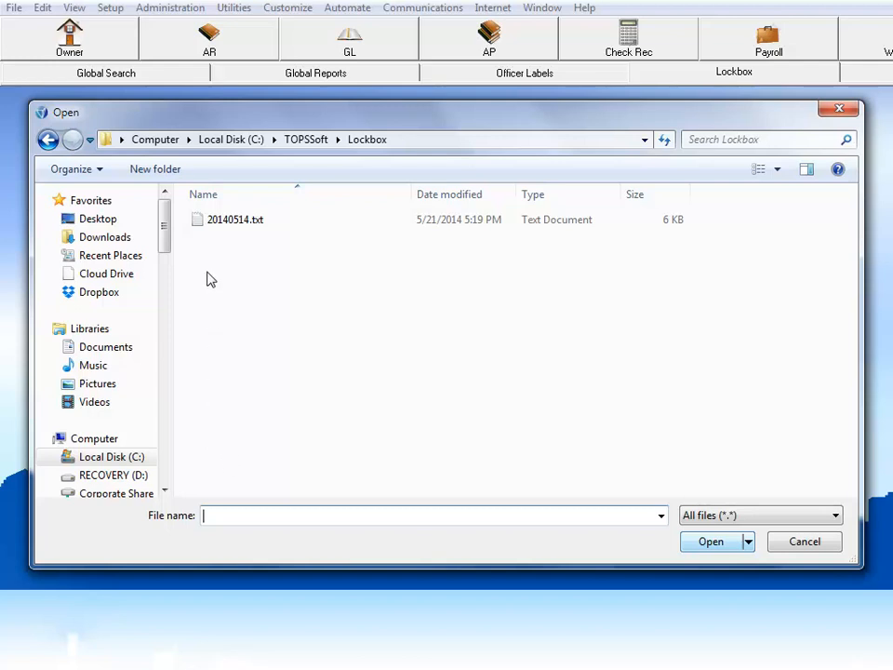
left_click(209, 227)
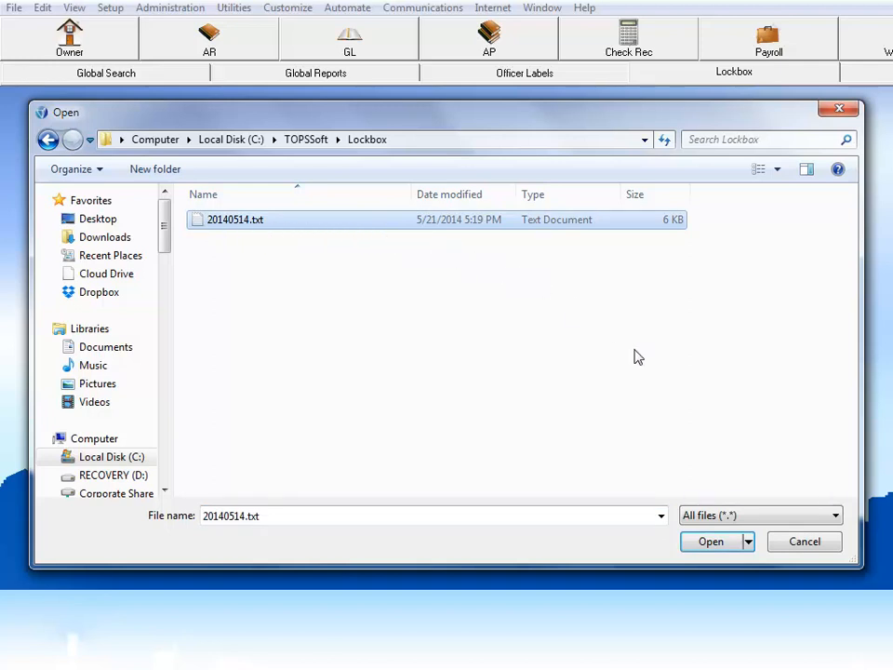
left_click(711, 542)
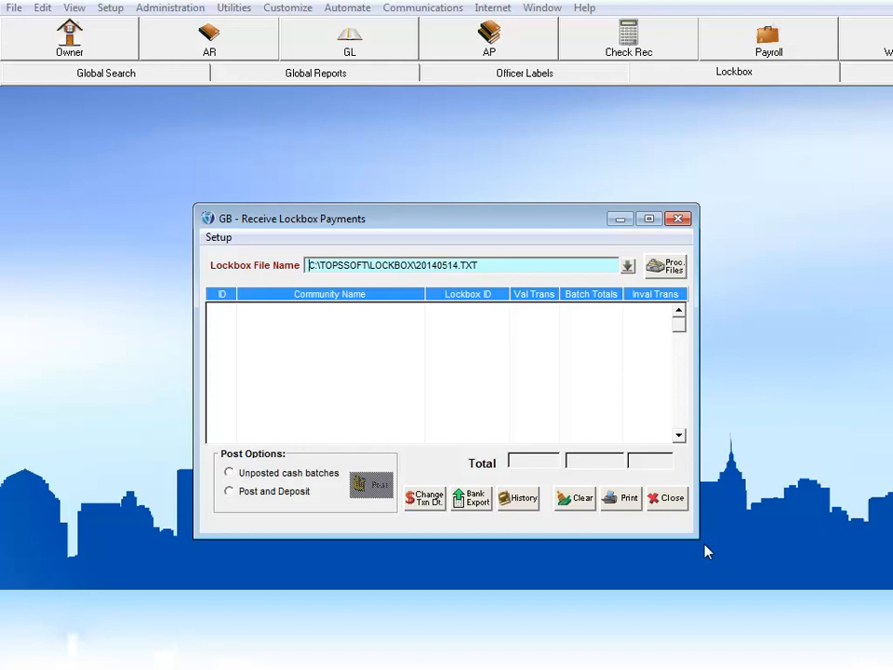
left_click(667, 270)
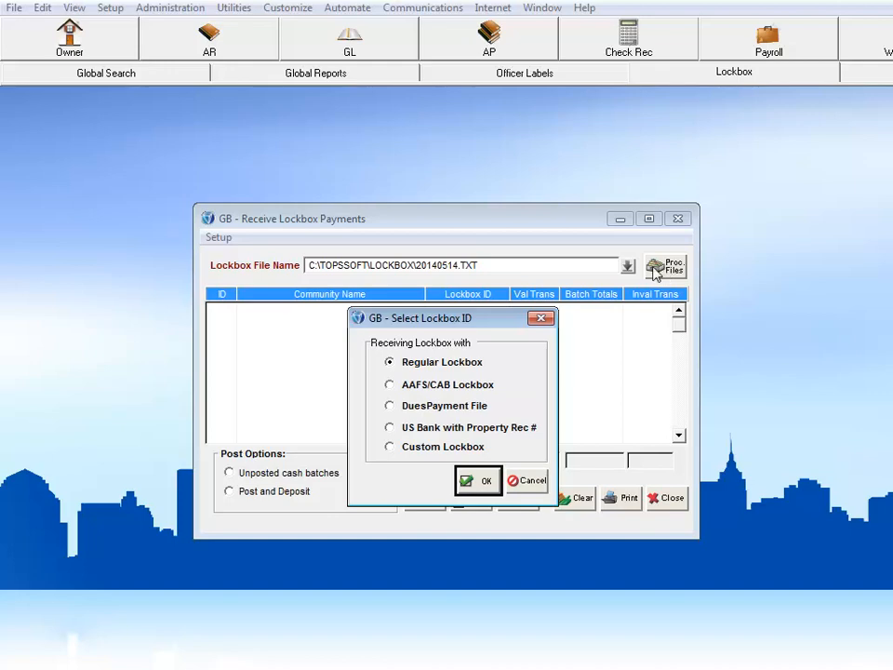
left_click(480, 482)
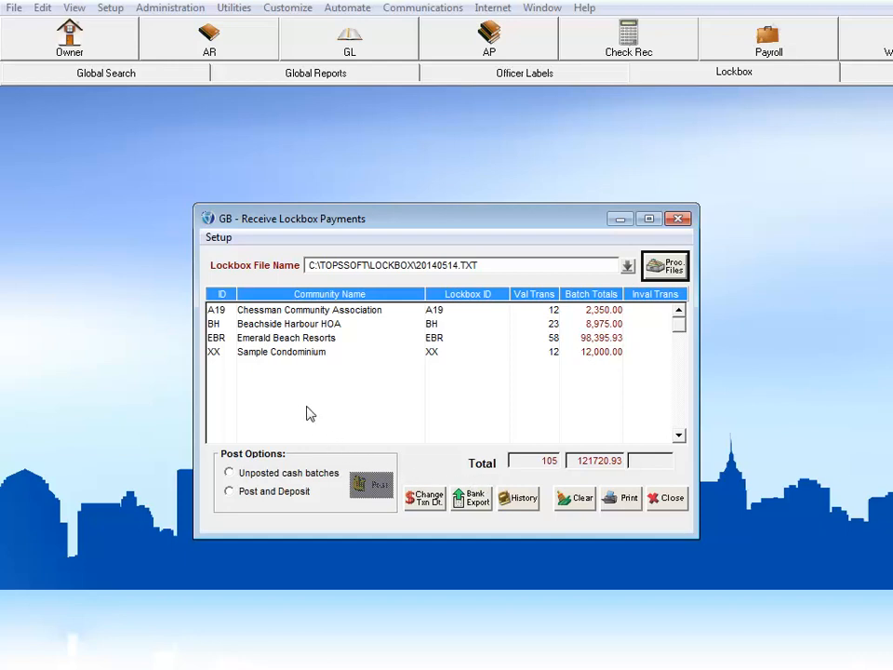
- Post the Chessman Community Association lockbox payments as unposted cash batches with receipt date 05/14/14
double_click(283, 311)
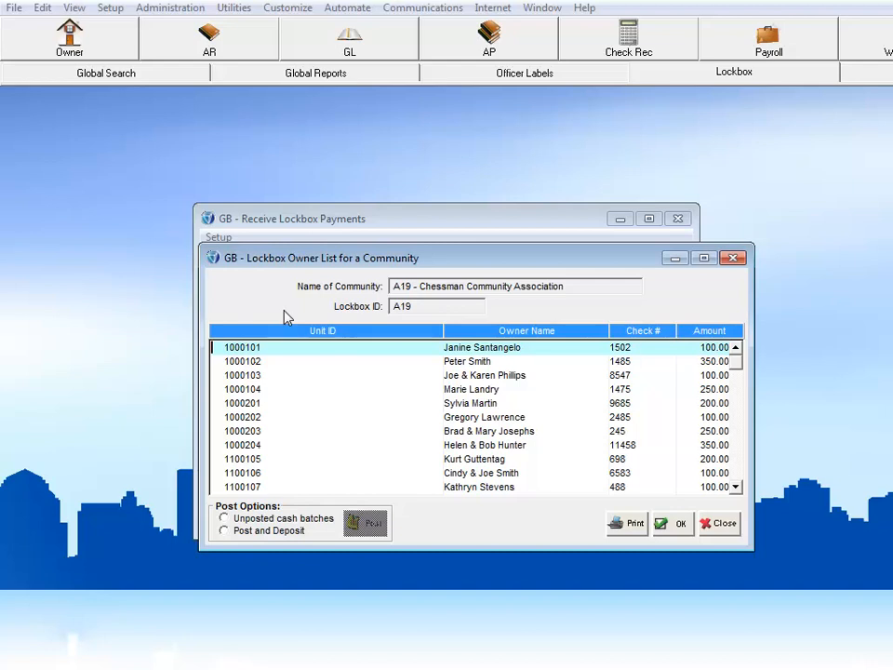
left_click(224, 520)
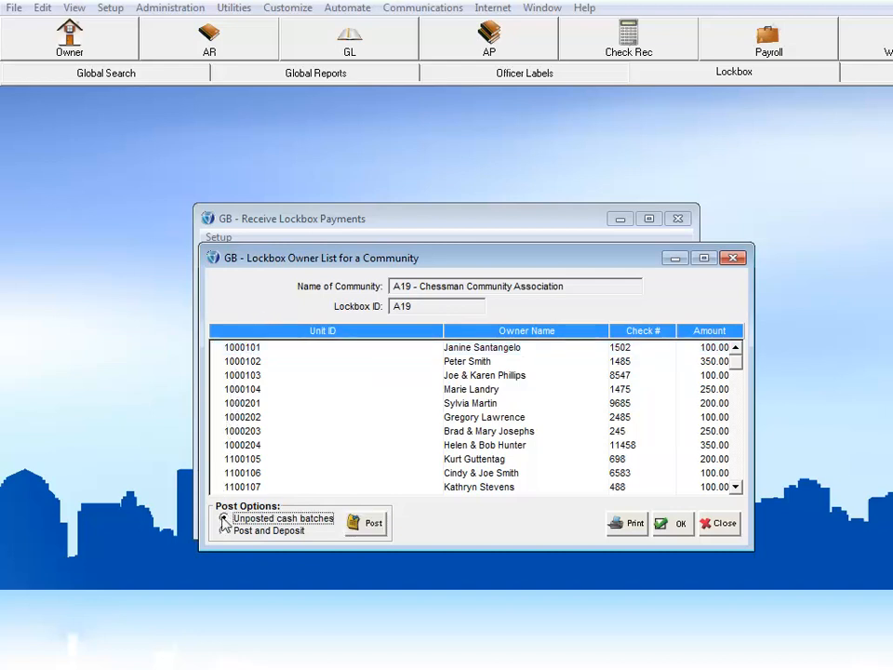
left_click(368, 527)
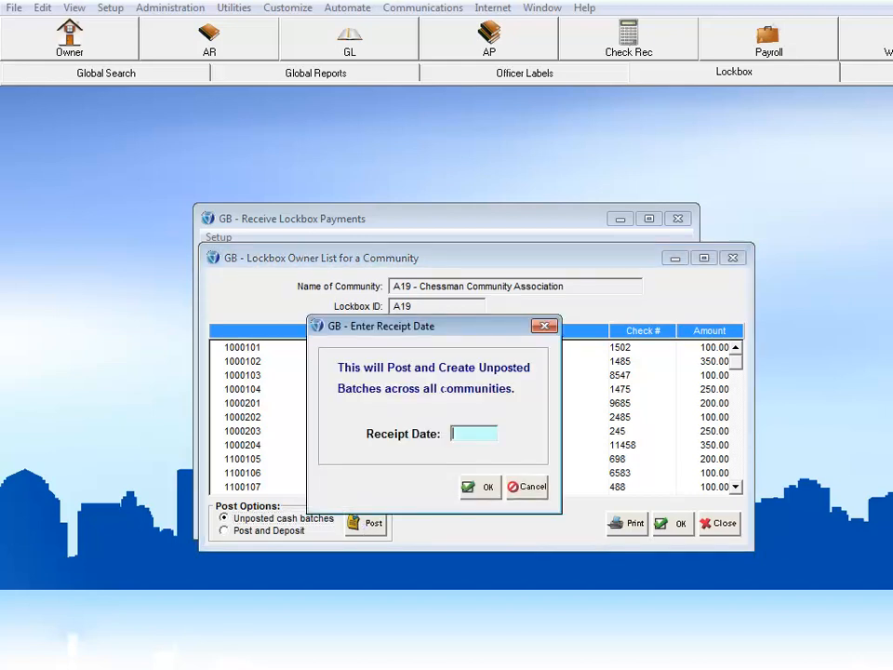
type("05/14/14")
key("Tab")
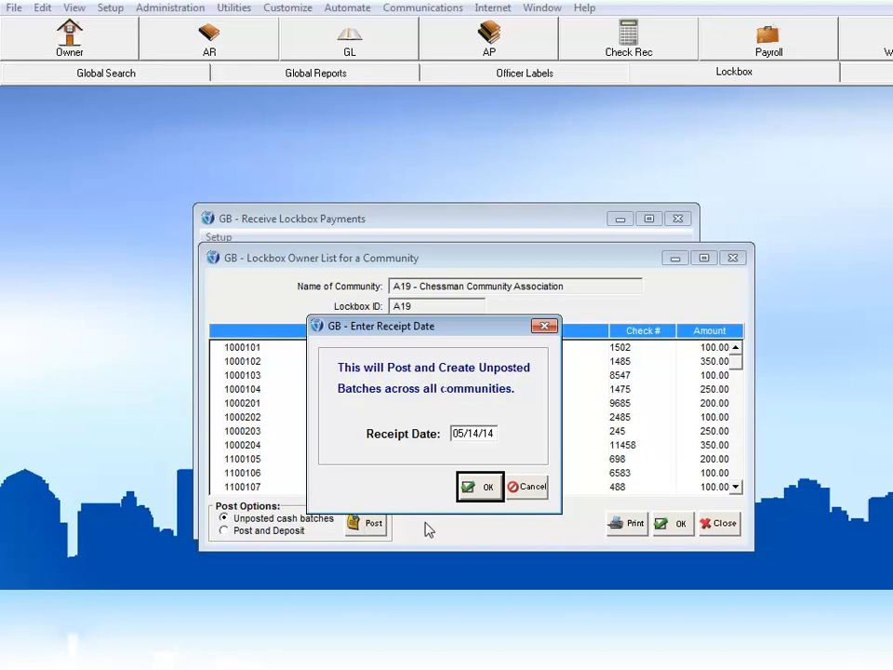
left_click(483, 491)
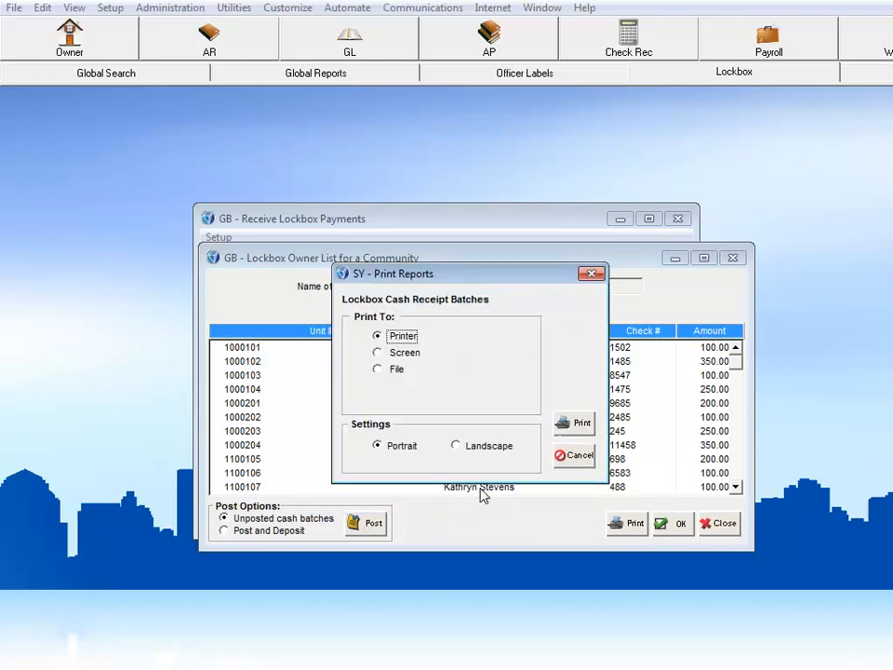
- Preview the Lockbox Cash Receipt Batches report on screen in landscape, close it without printing, and finish the posting
left_click(376, 354)
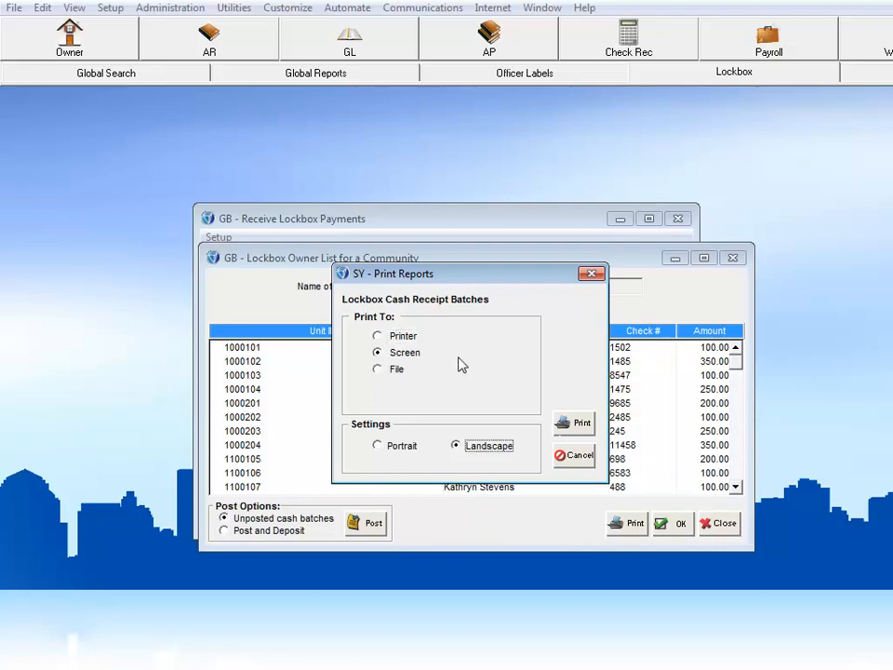
left_click(576, 424)
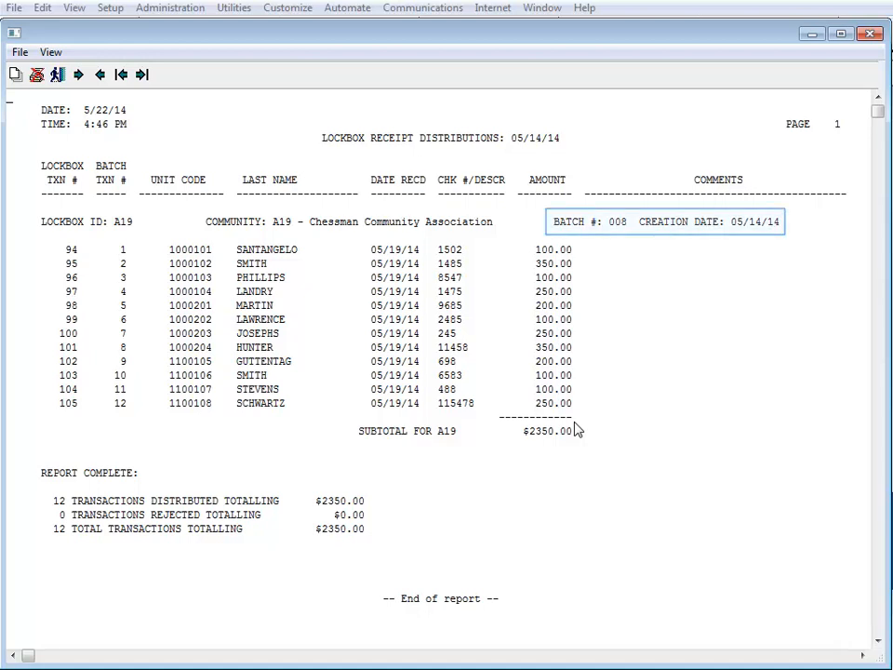
left_click(870, 34)
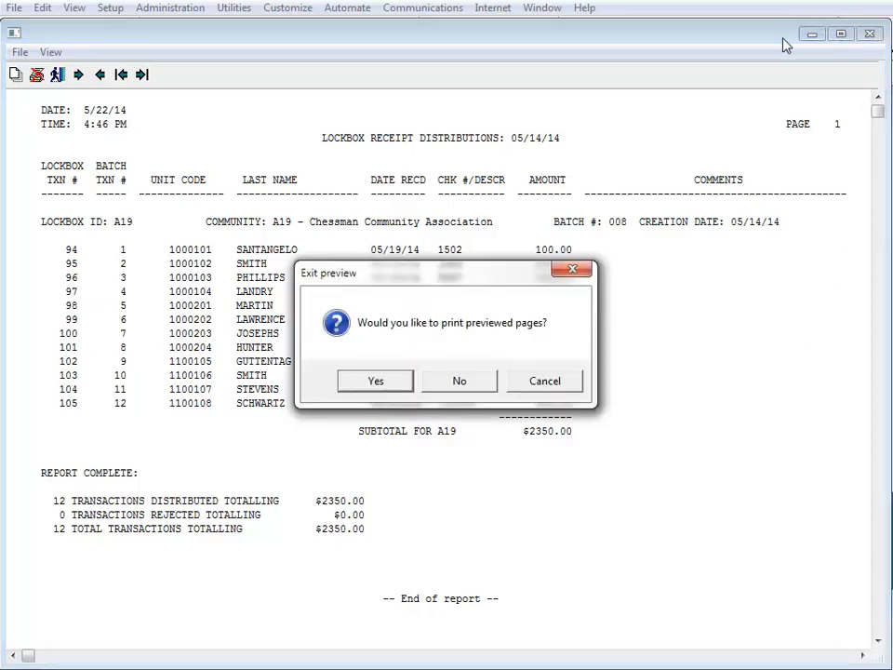
left_click(460, 385)
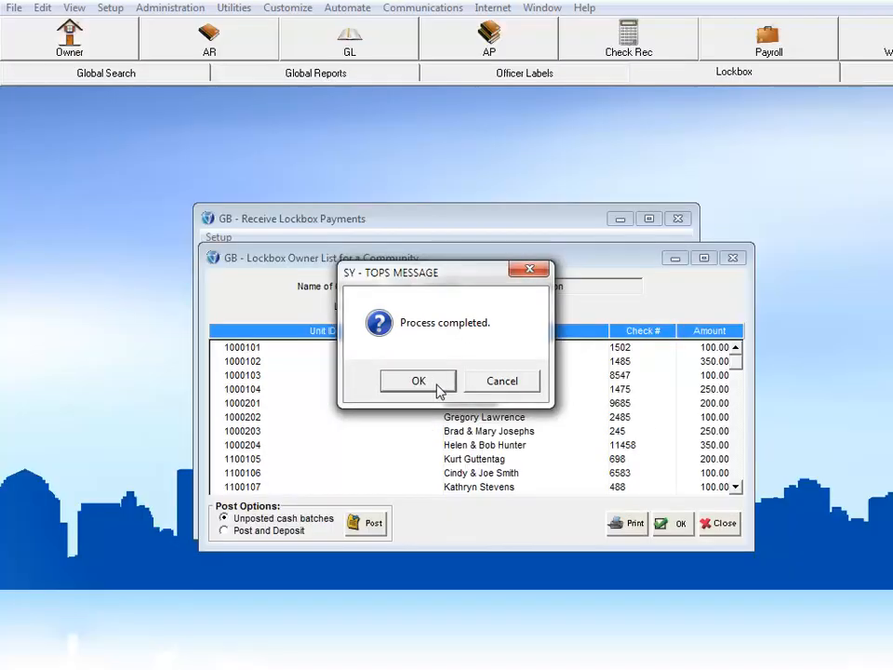
left_click(424, 385)
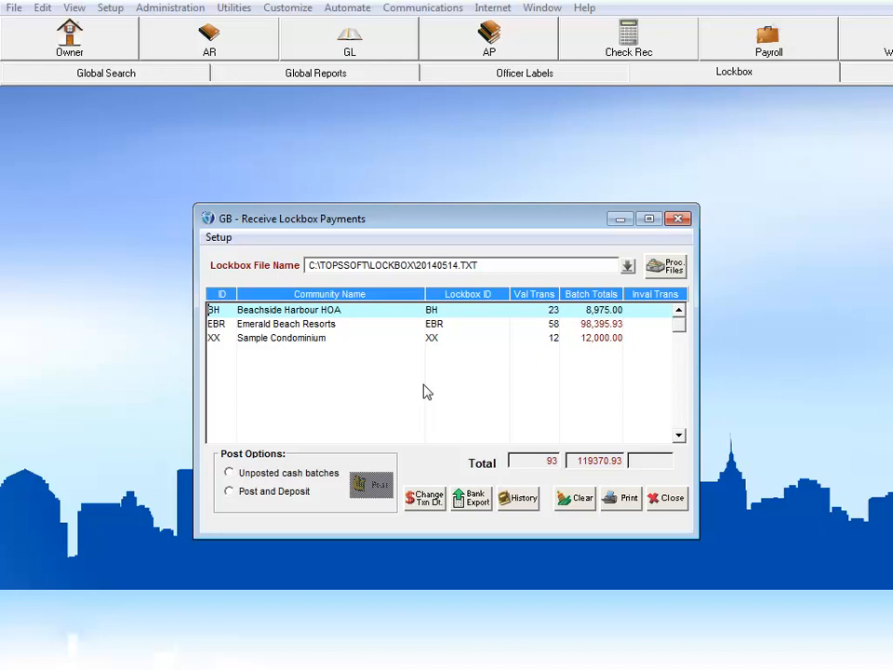
- Post and deposit the lockbox receipts for the remaining communities with deposit date 05/14/14, selecting Apply to Owners First
left_click(229, 492)
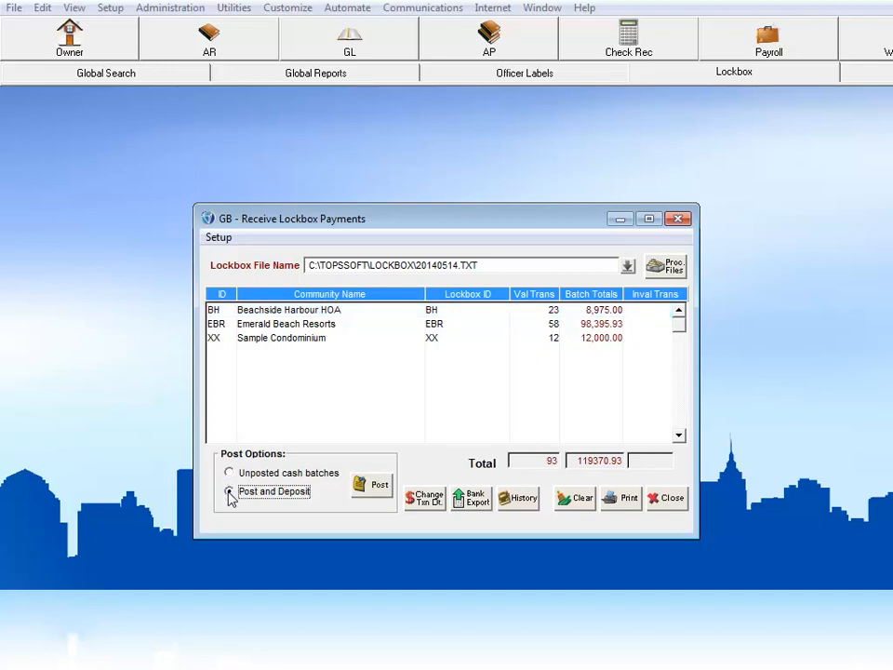
left_click(372, 486)
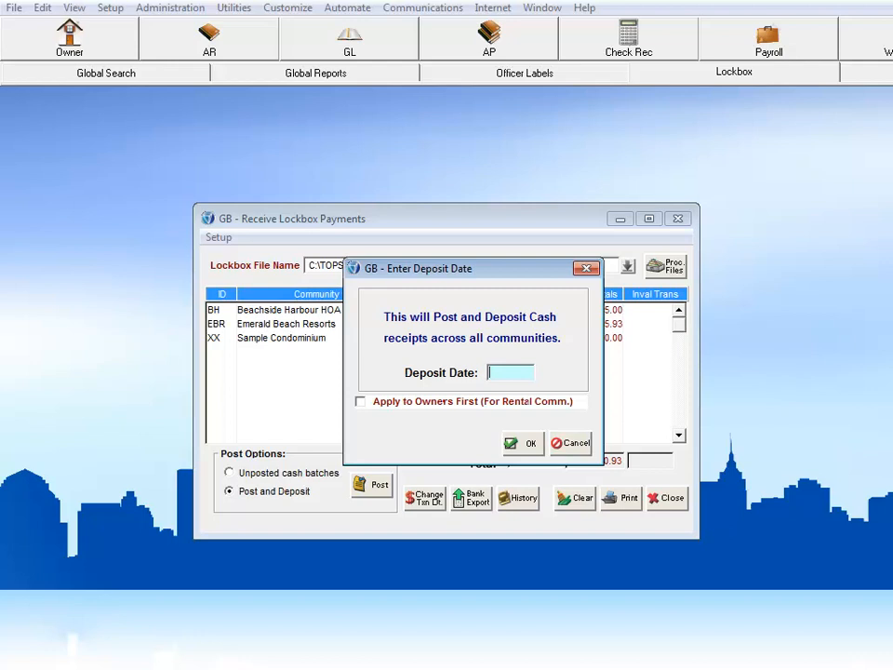
type("05/14/14")
key("Tab")
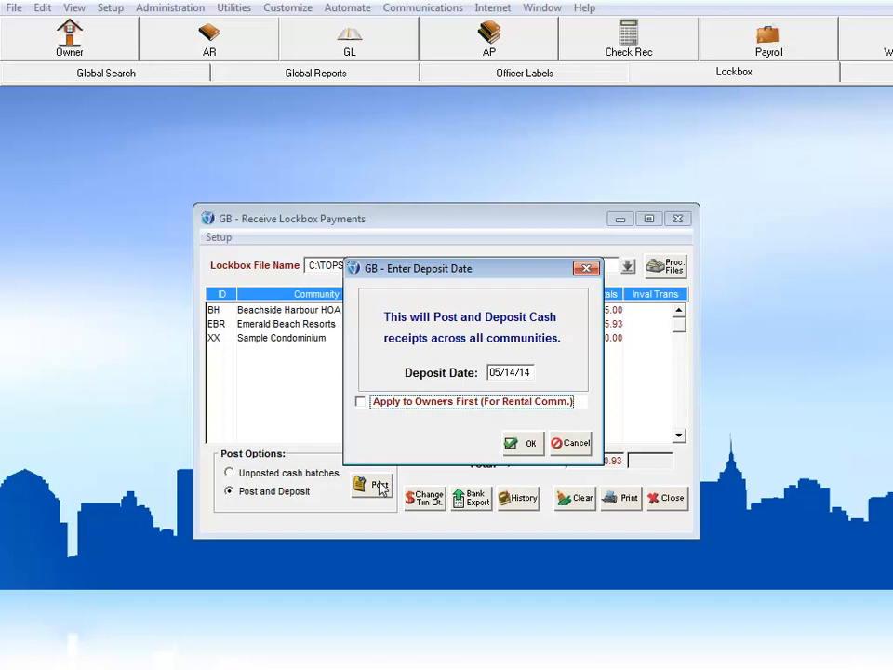
left_click(360, 404)
left_click(526, 444)
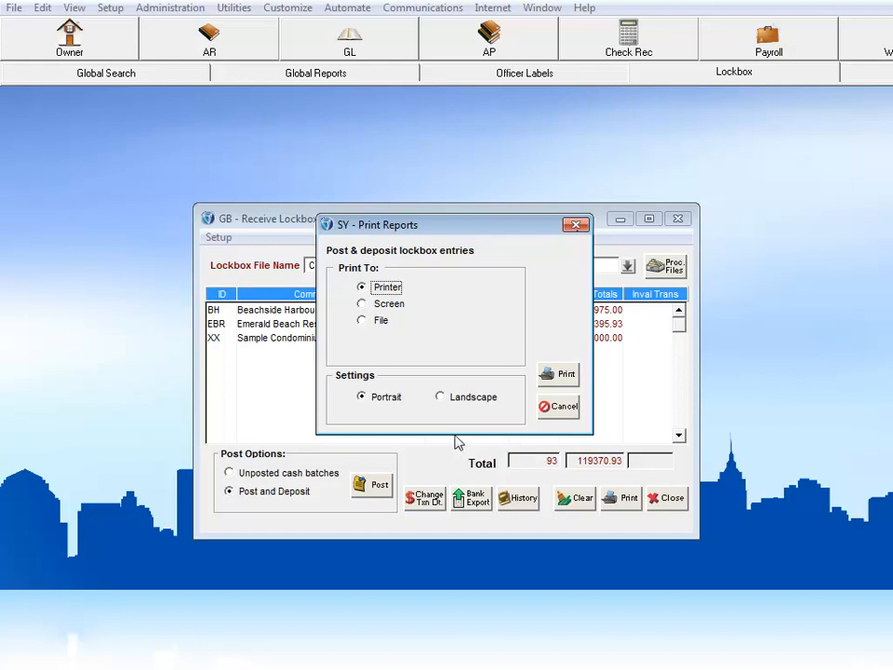
- Preview the post and deposit report on screen in landscape, review its pages, and complete the process without printing
left_click(361, 303)
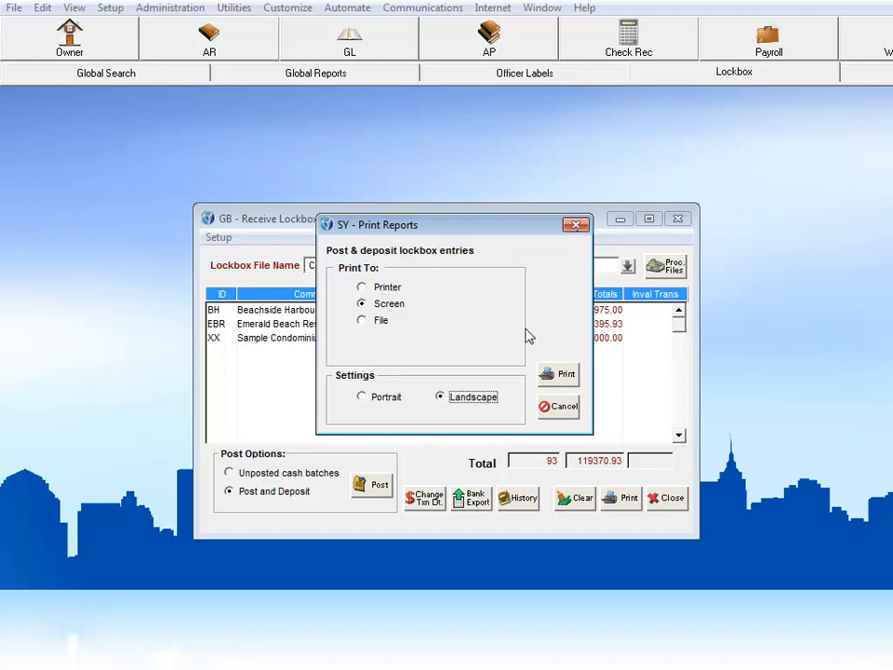
left_click(560, 373)
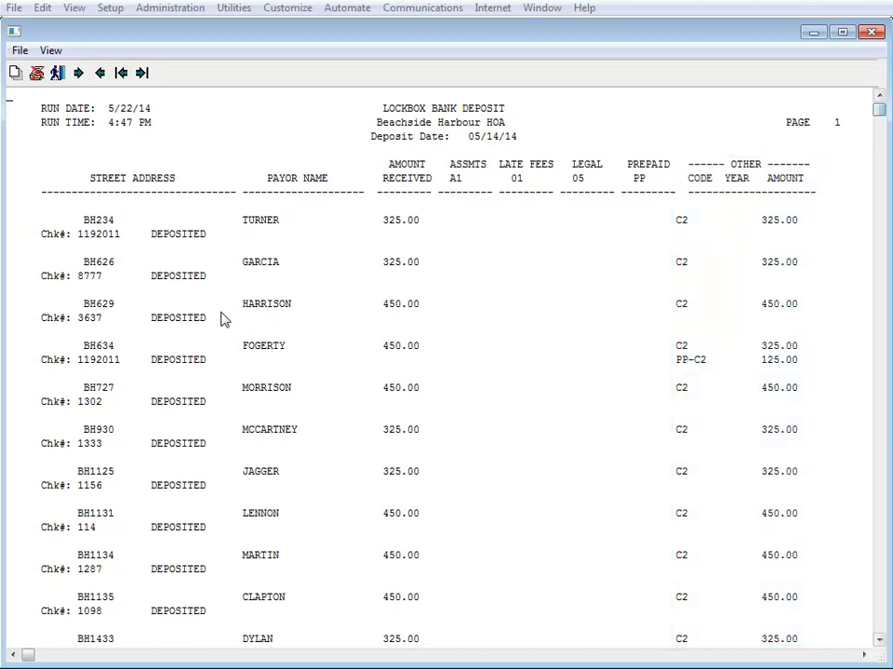
left_click(78, 74)
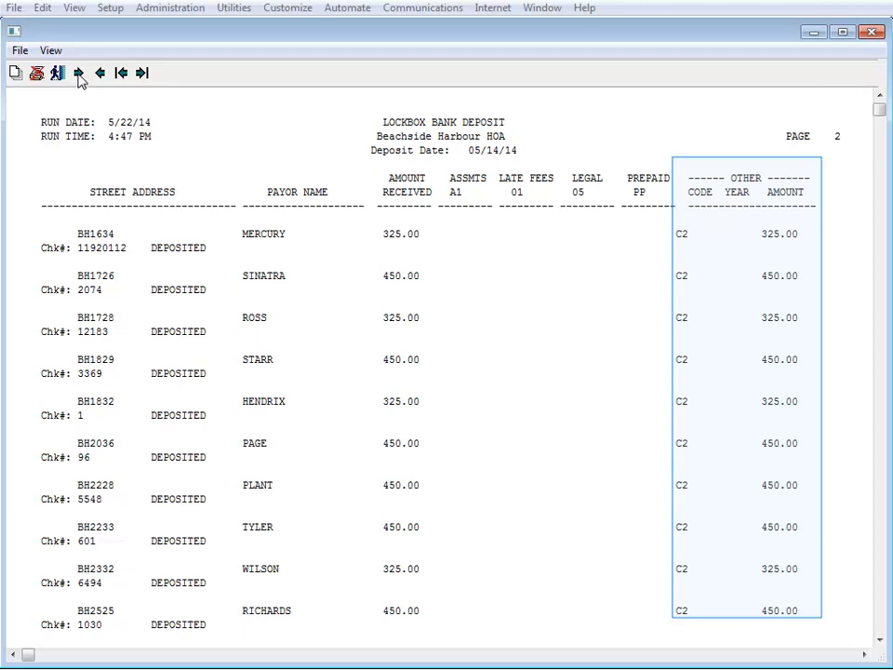
double_click(78, 74)
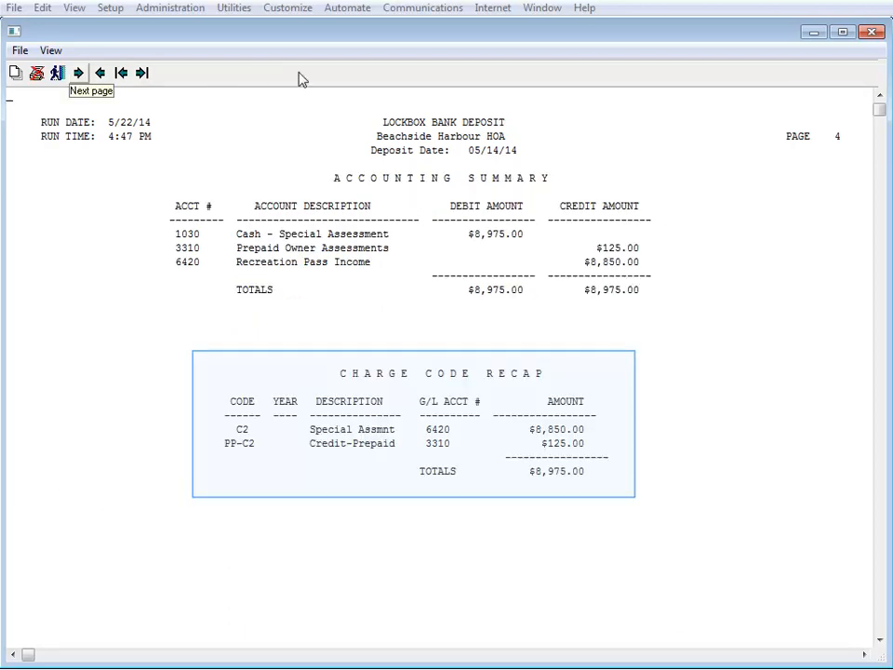
left_click(870, 33)
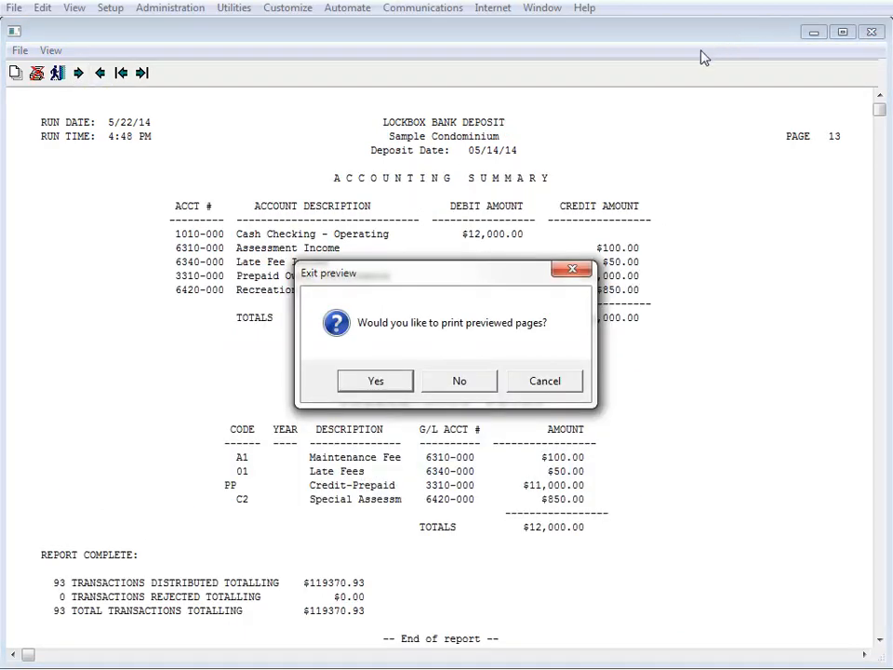
left_click(462, 379)
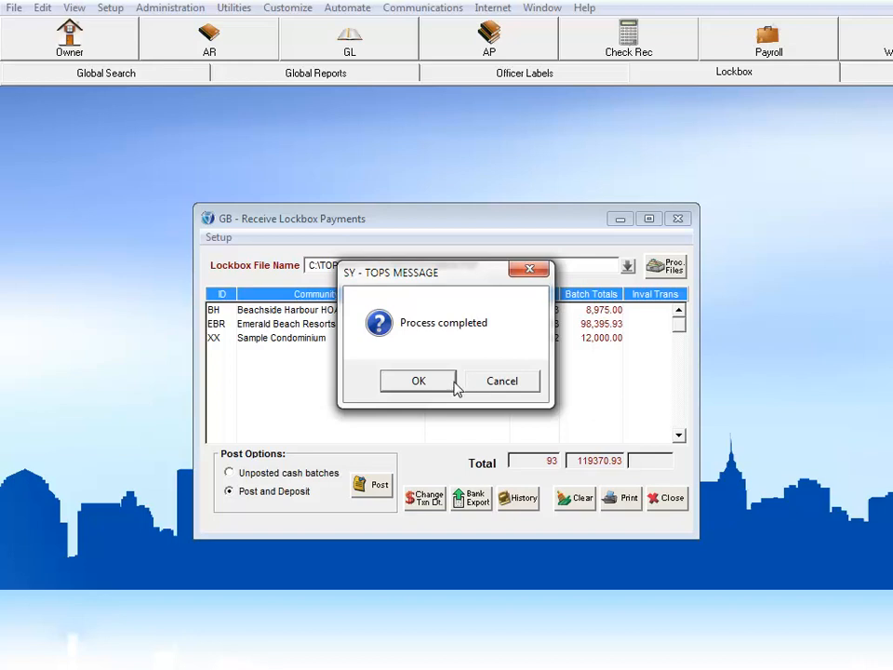
left_click(419, 381)
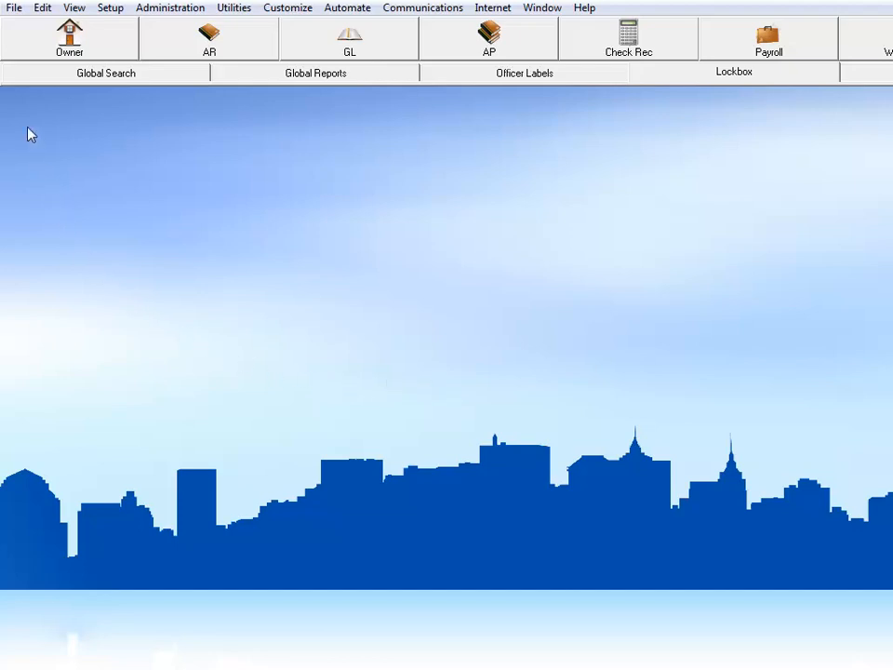
- Switch the active community to Beachside Harbour HOA
left_click(14, 9)
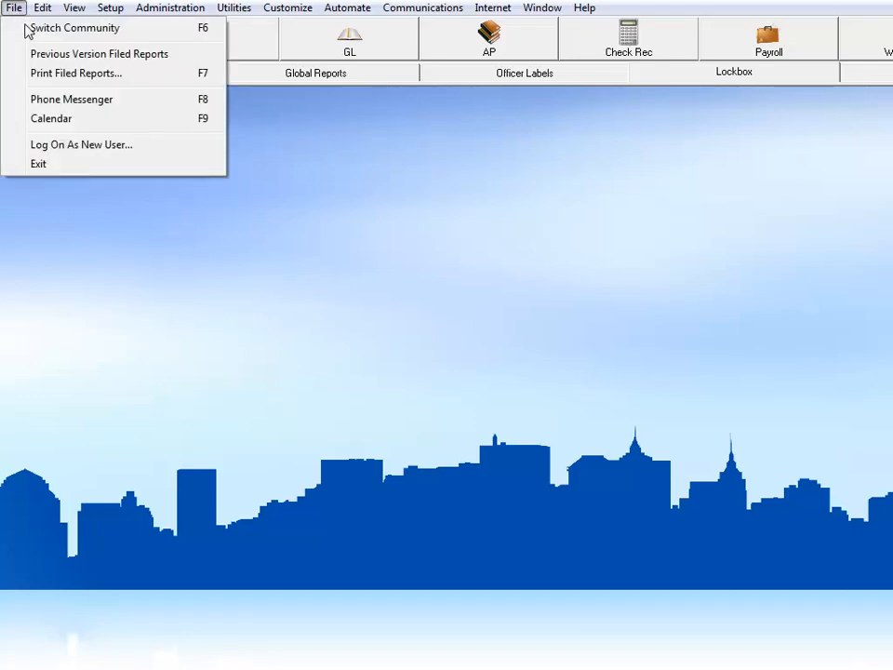
left_click(26, 31)
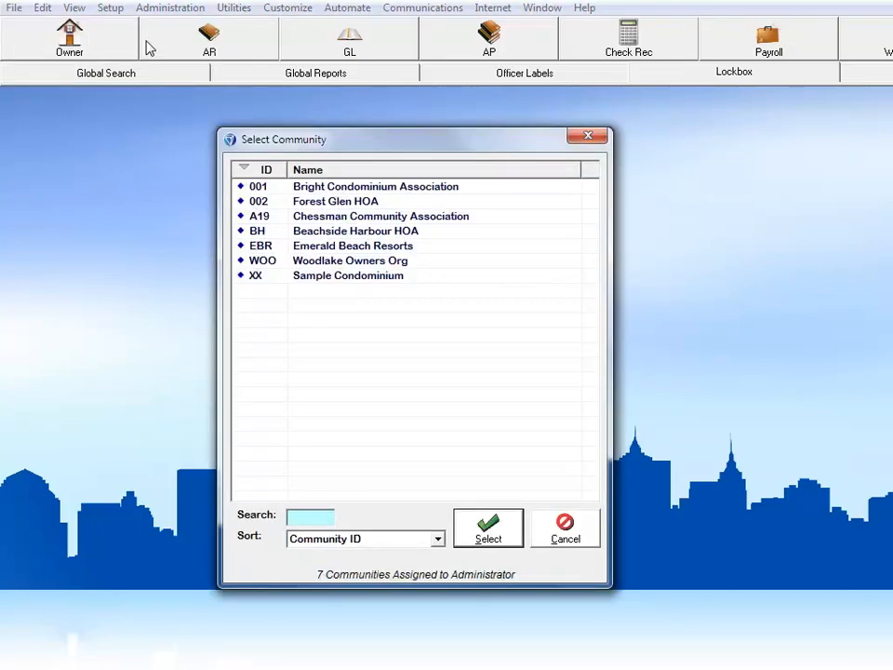
left_click(311, 230)
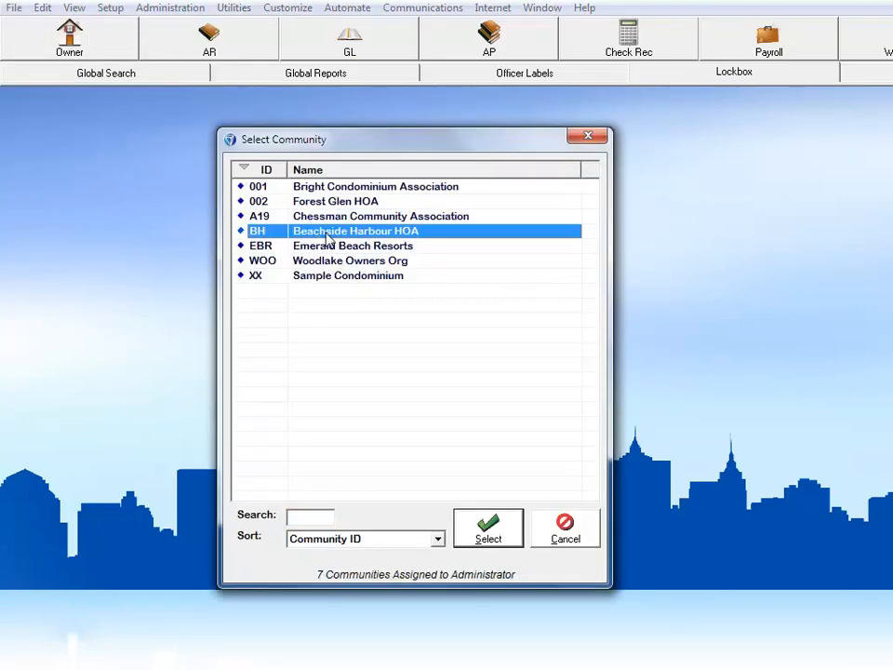
left_click(501, 528)
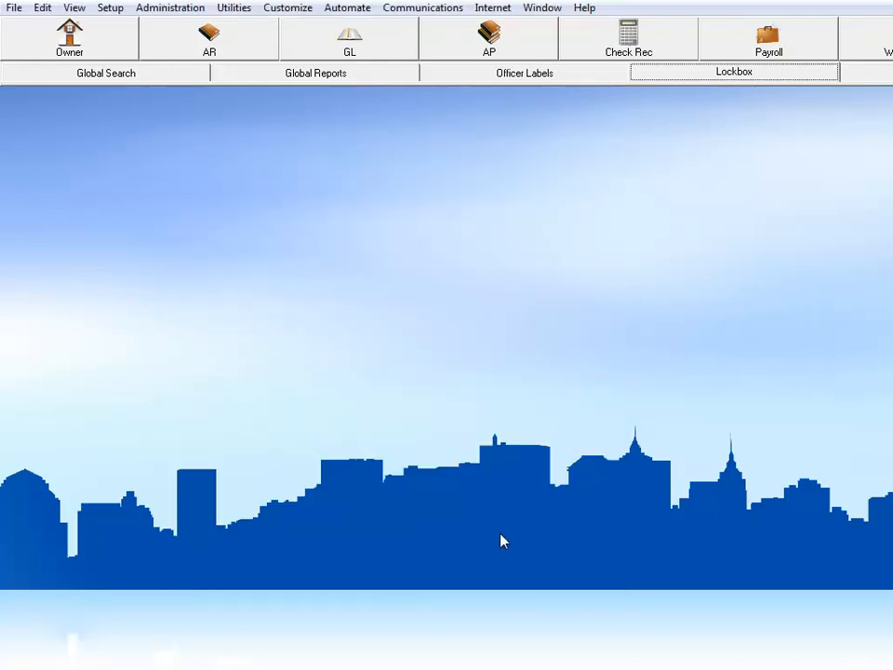
- Look up lot/unit 626 in Owner Balances, examine its charge and payment history, and close the owner record
left_click(219, 37)
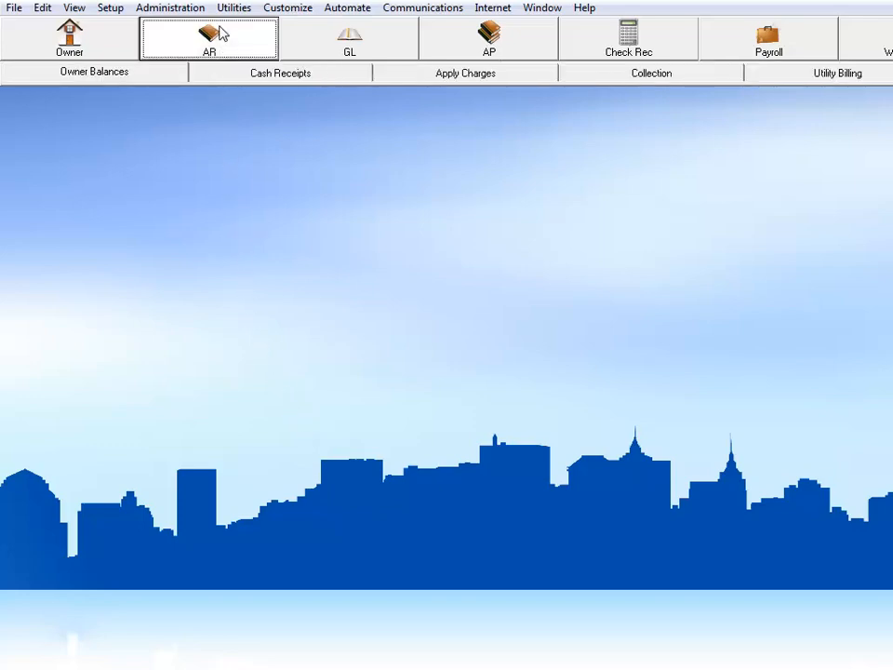
left_click(86, 72)
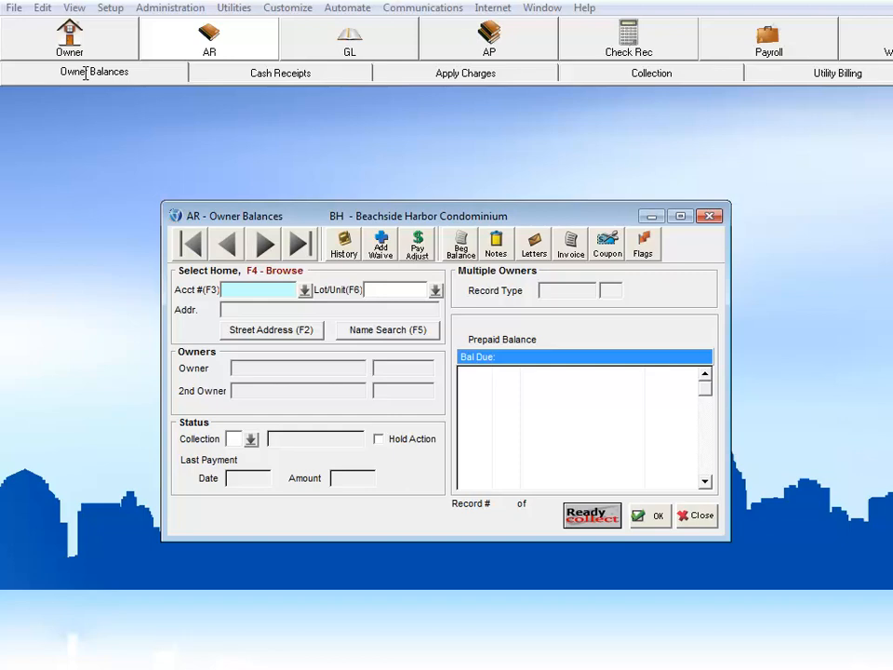
left_click(387, 292)
type("626")
key("Return")
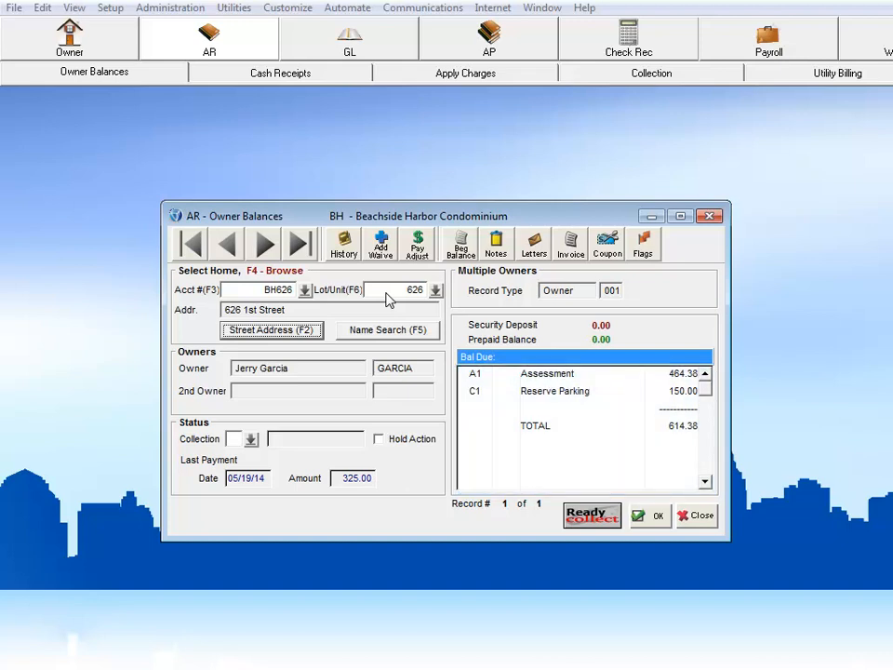
left_click(346, 247)
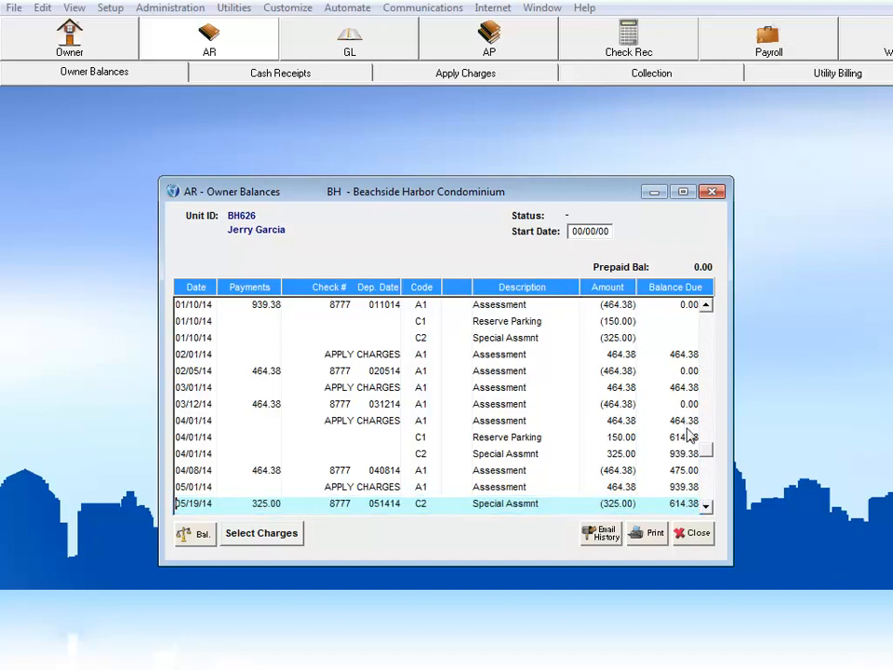
left_click(698, 532)
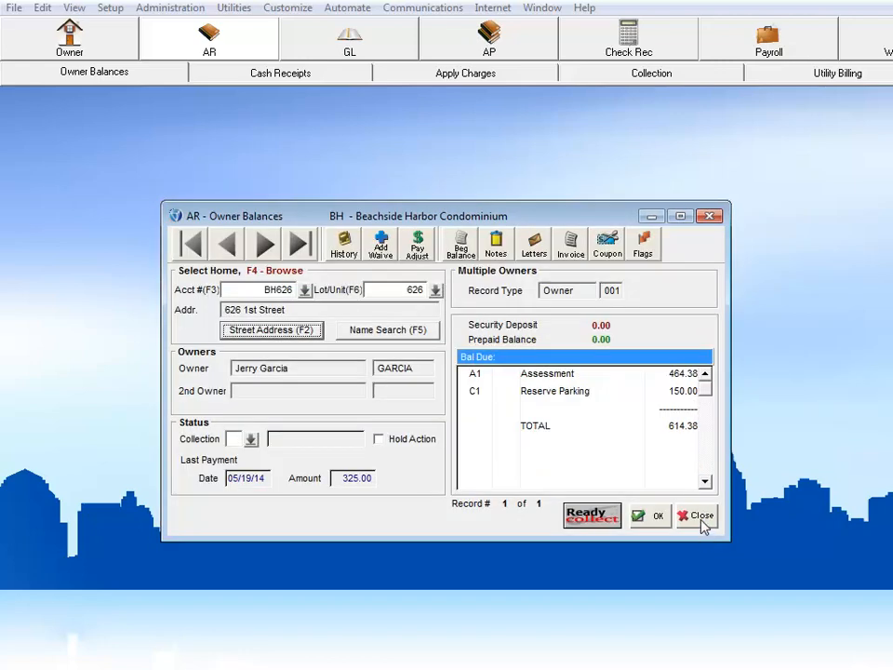
left_click(701, 519)
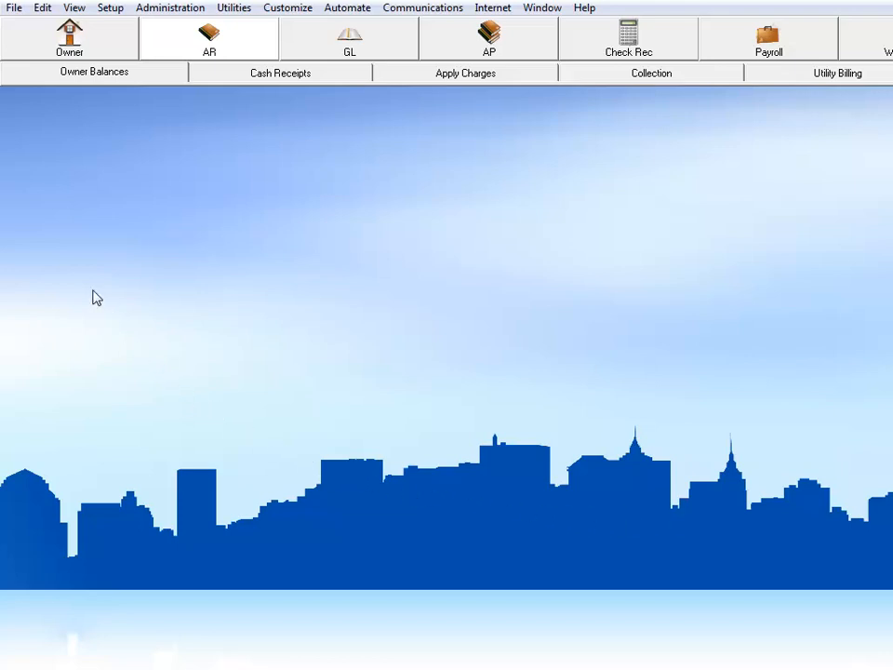
- Switch the active community to Chessman Community Association and open its accounts receivable functions
left_click(15, 9)
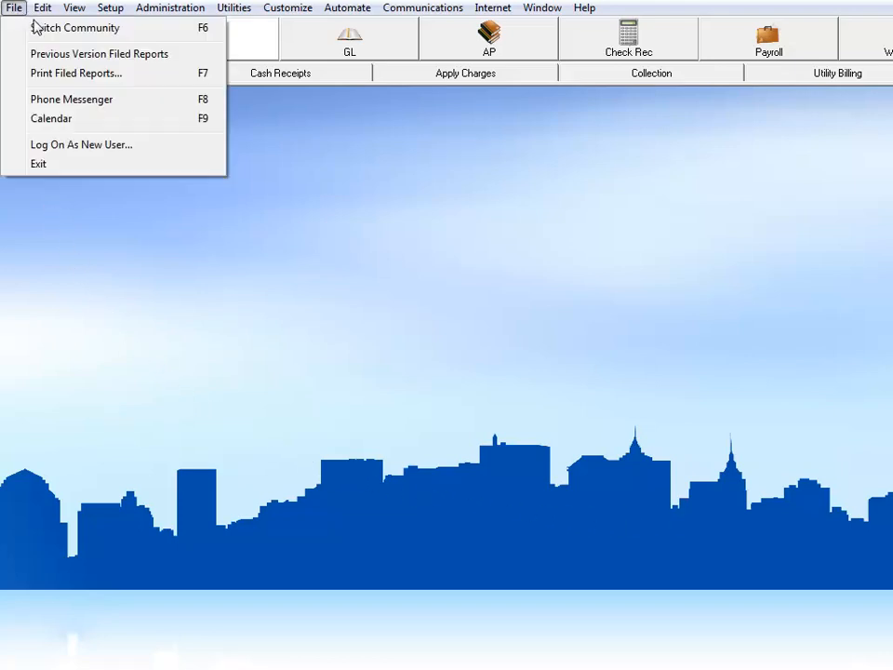
left_click(35, 31)
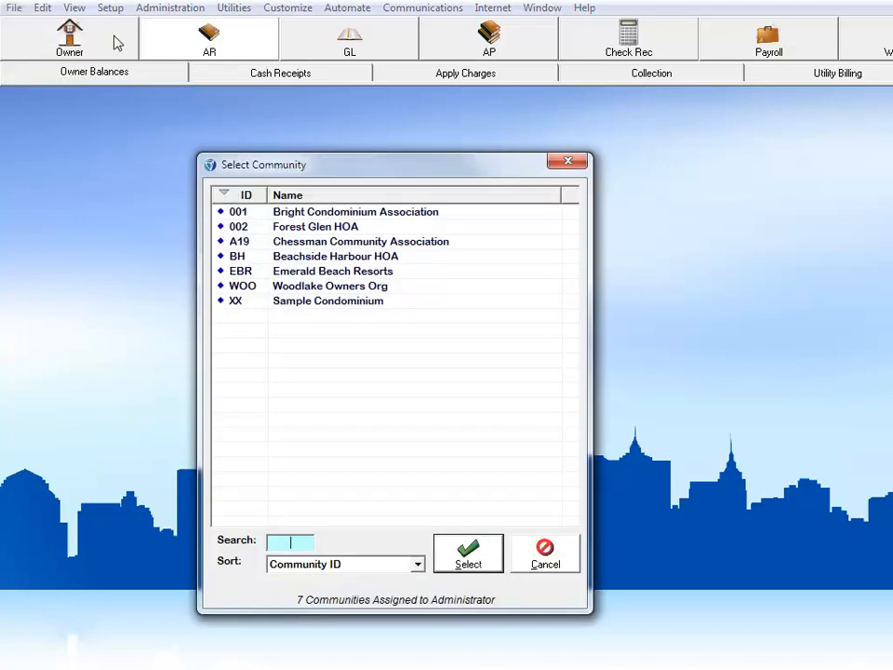
left_click(321, 241)
left_click(465, 553)
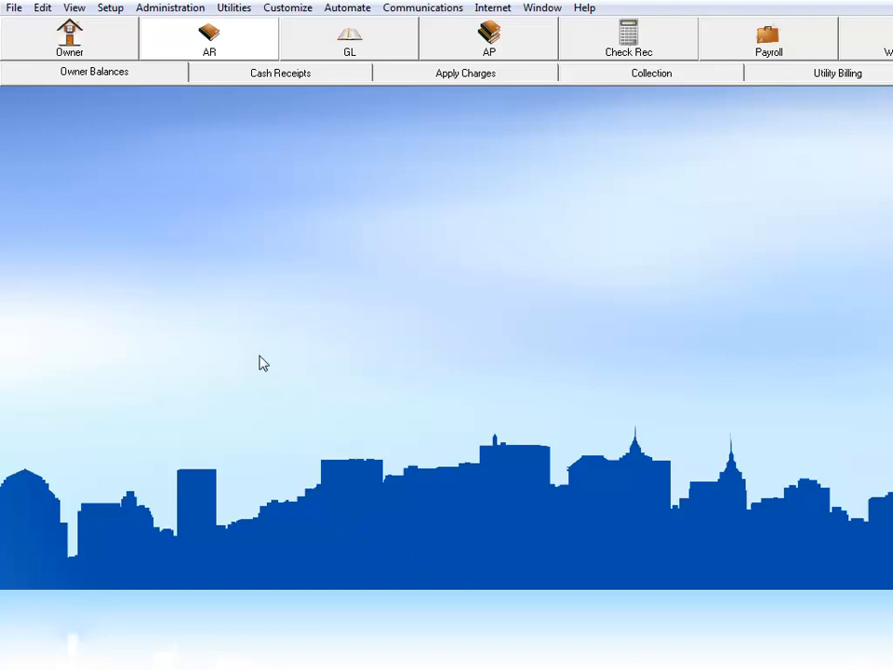
left_click(231, 46)
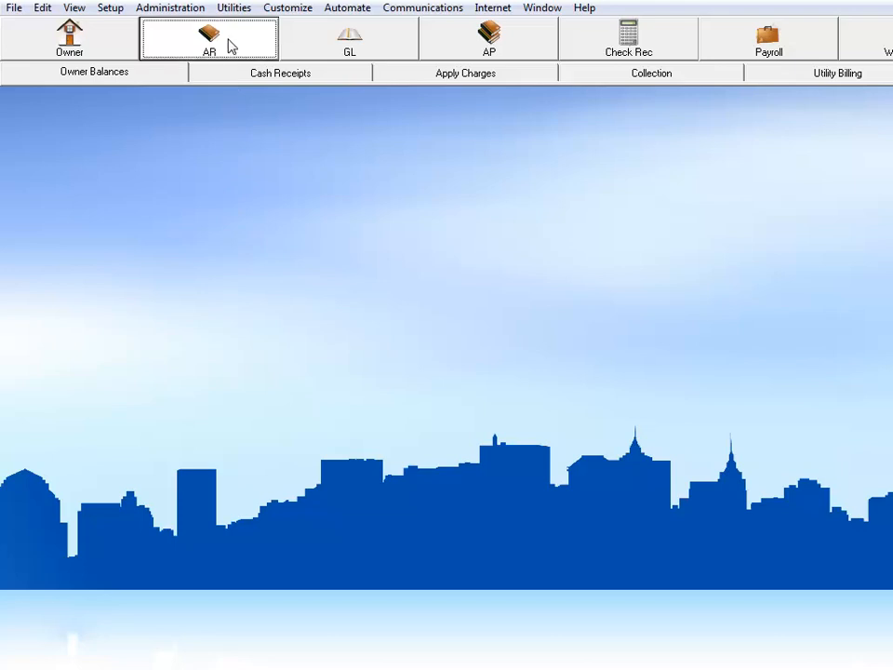
- Open unposted cash receipts batch 8 for bank account 01 with a receipt date of 05/14/14
left_click(263, 78)
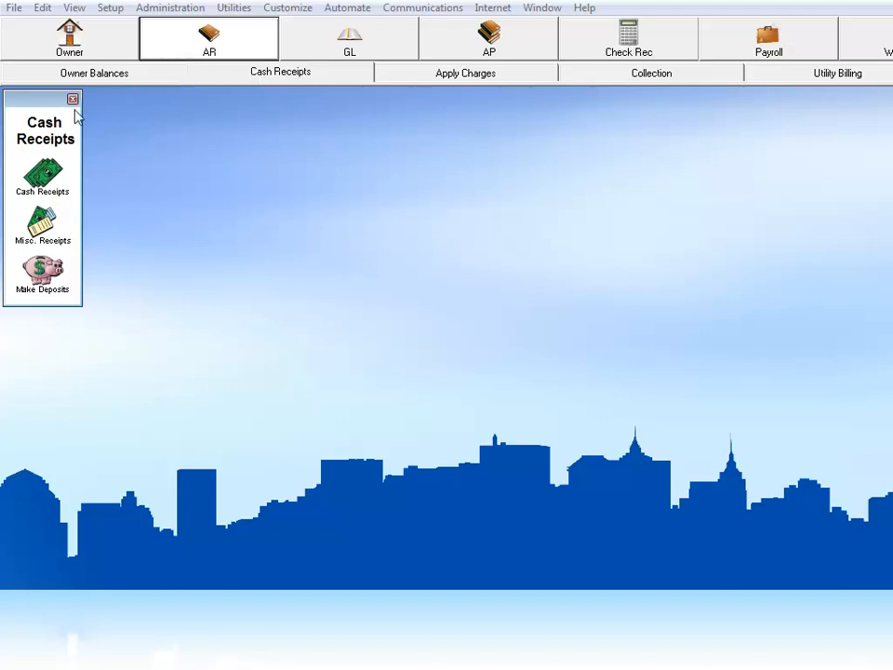
left_click(41, 179)
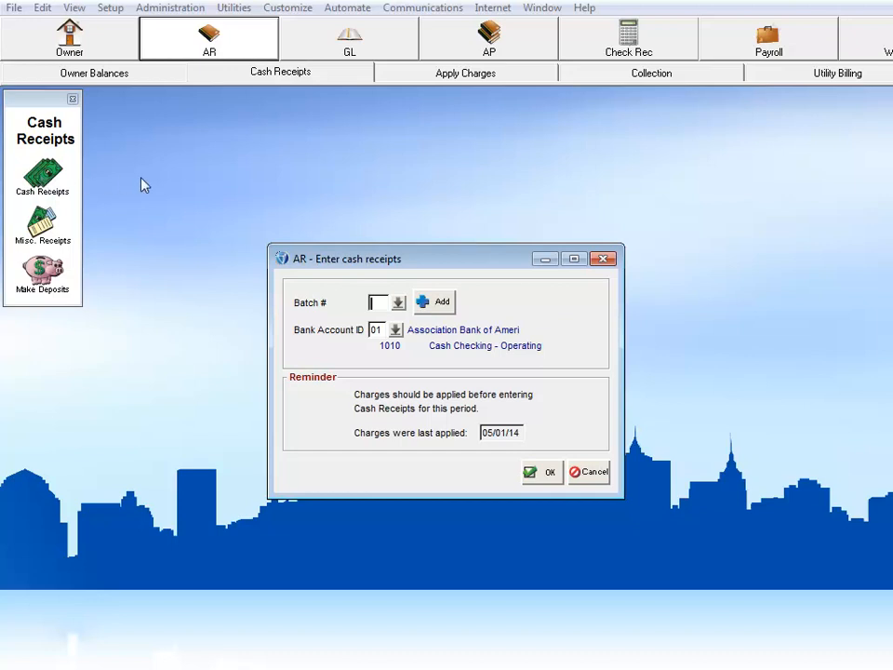
left_click(399, 303)
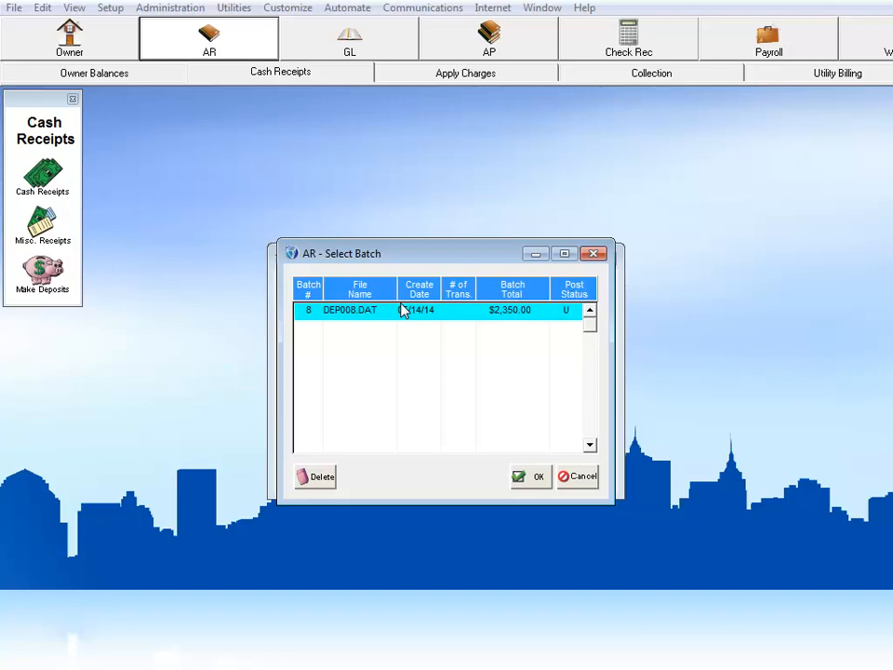
left_click(528, 479)
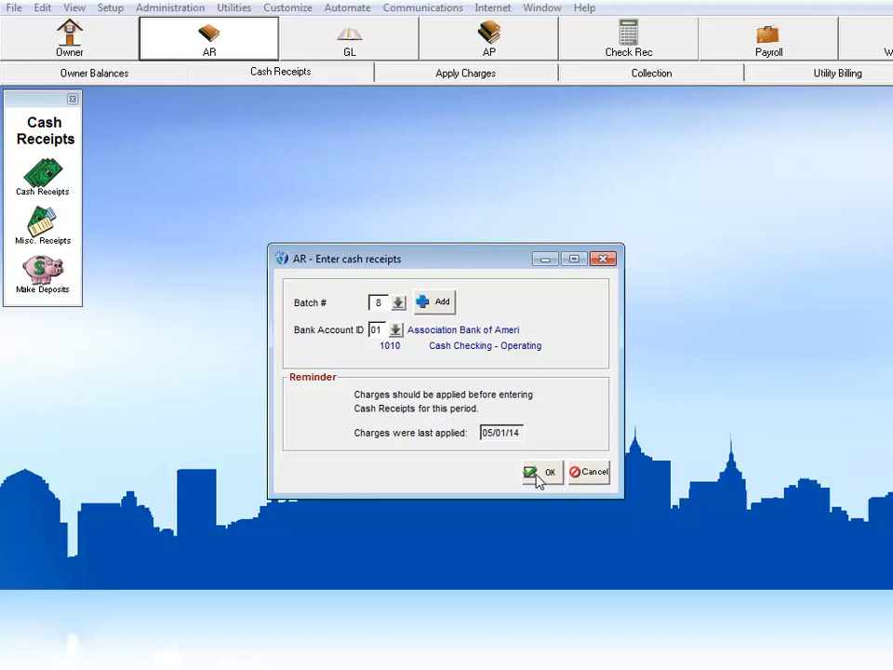
left_click(543, 474)
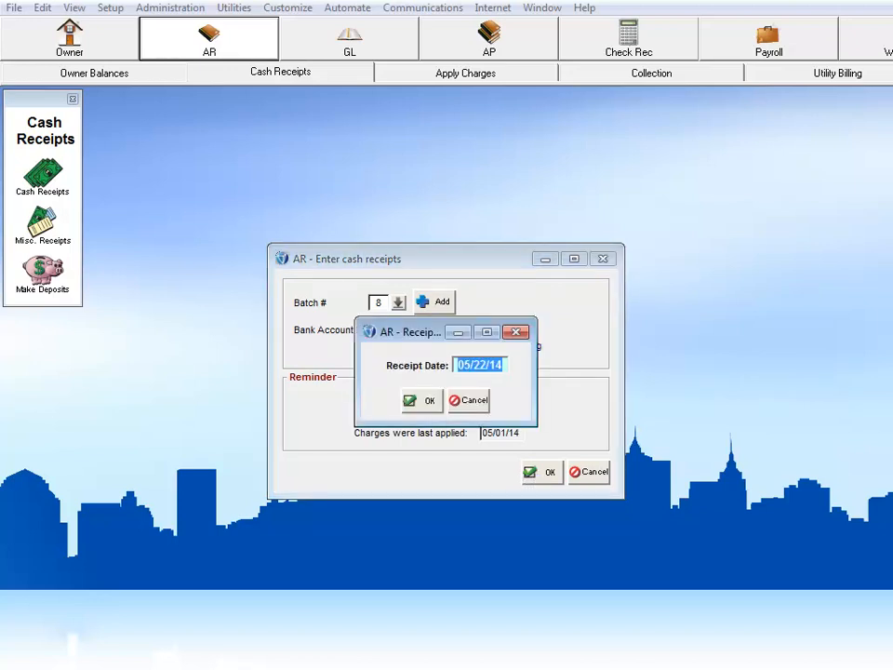
type("051414")
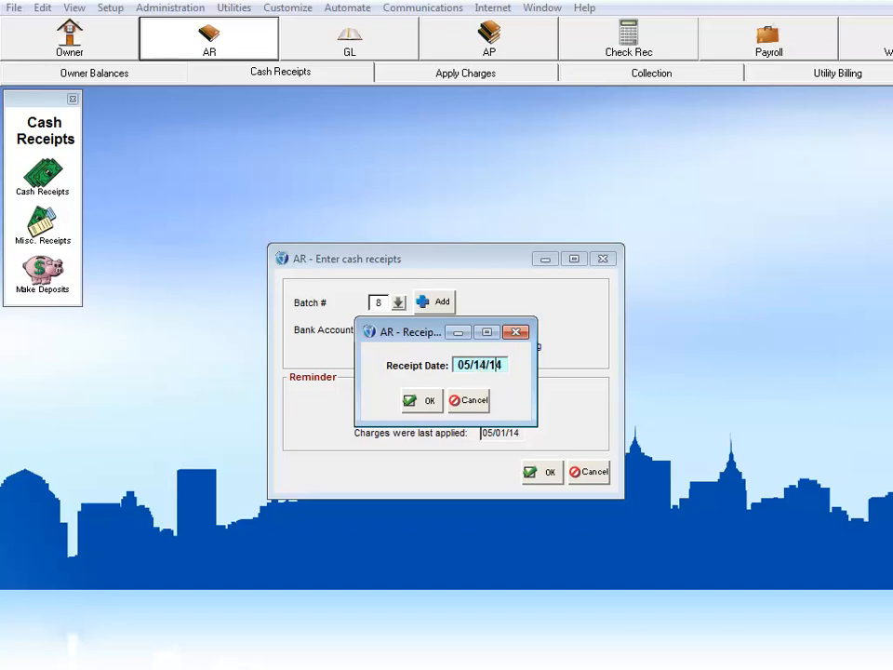
key("Tab")
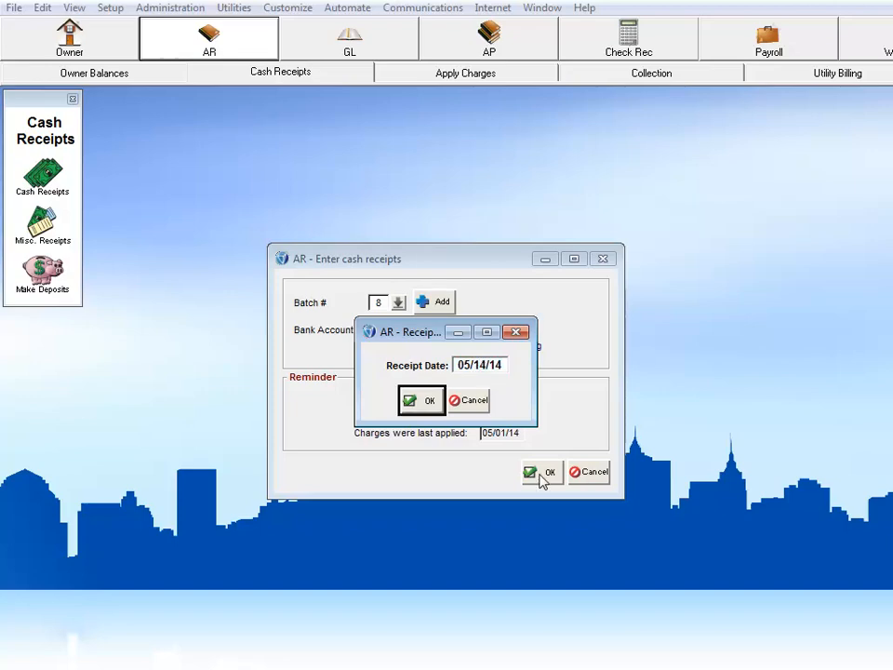
left_click(425, 400)
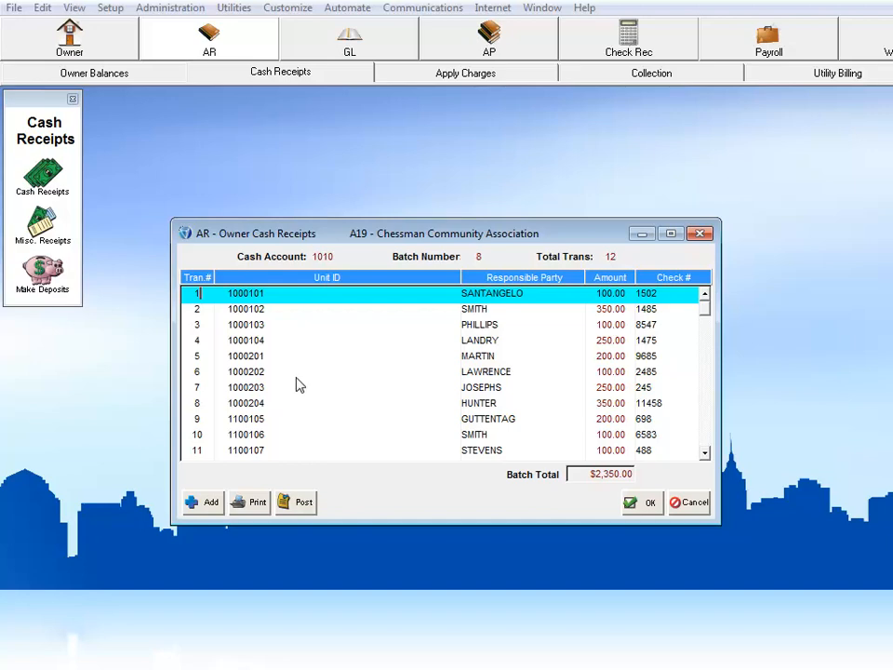
- Clear the distribution of transaction 3, apply 100.00 to the C1 Special Assess charge instead, then save and close the receipt
left_click(255, 327)
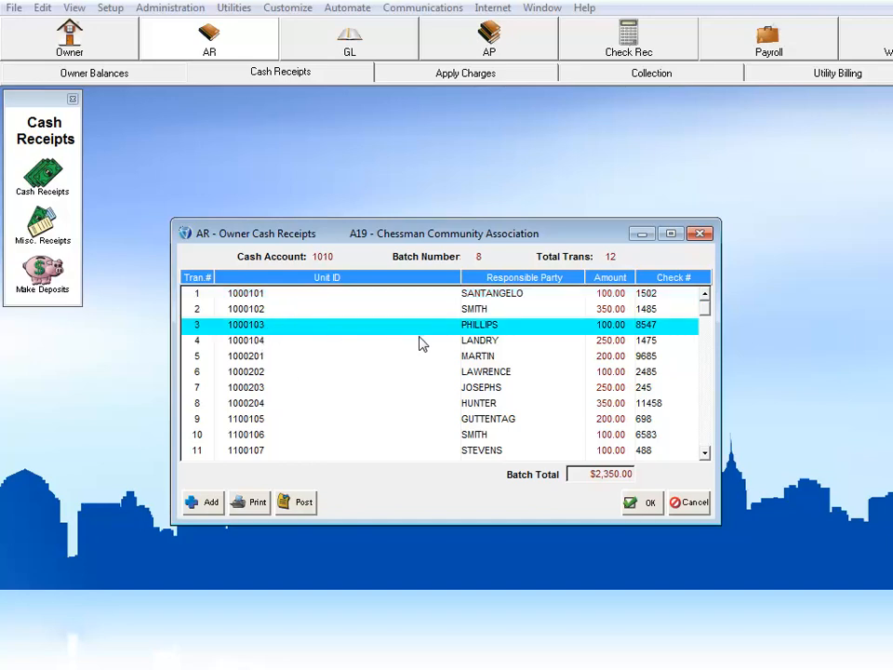
left_click(629, 503)
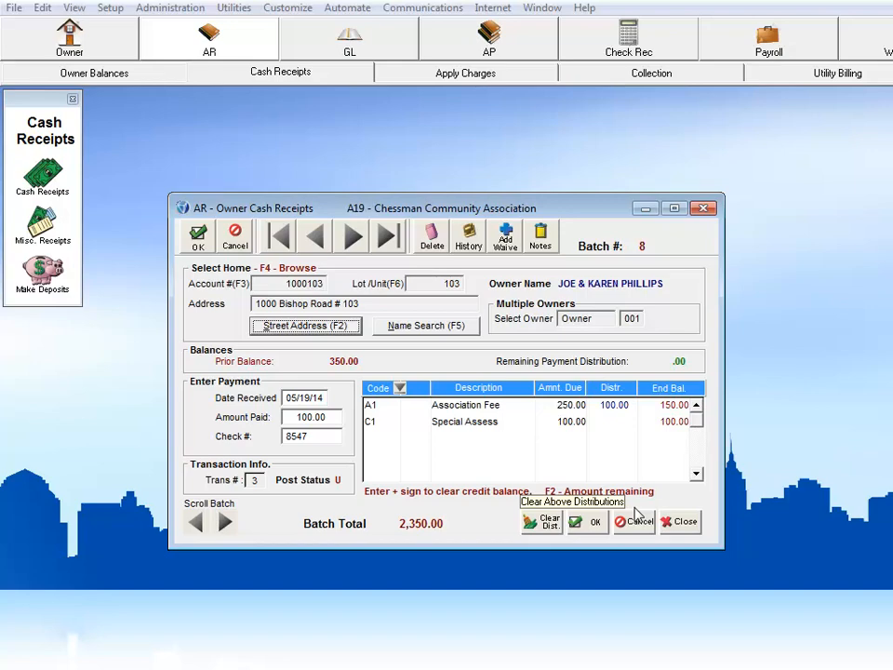
left_click(542, 529)
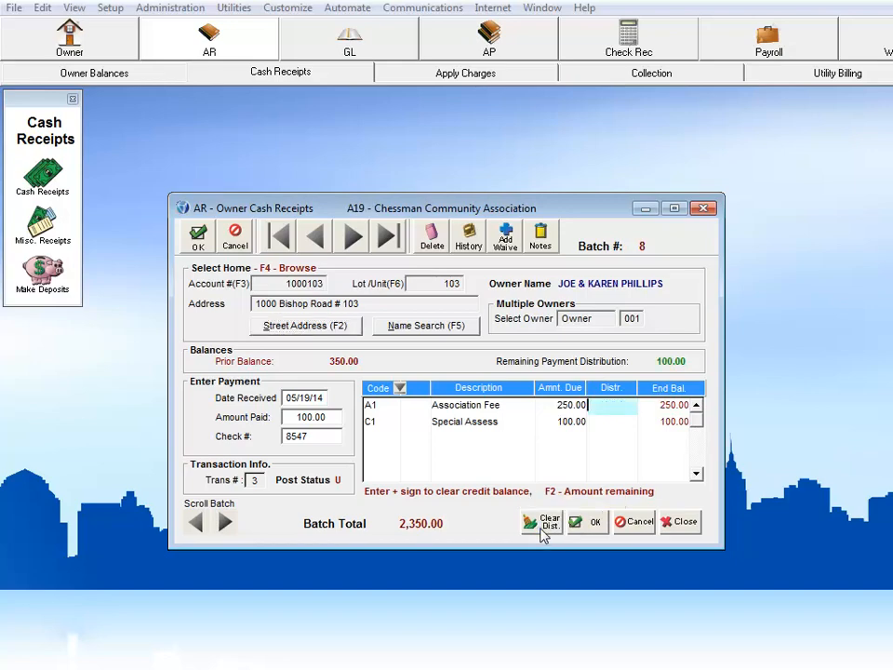
left_click(596, 426)
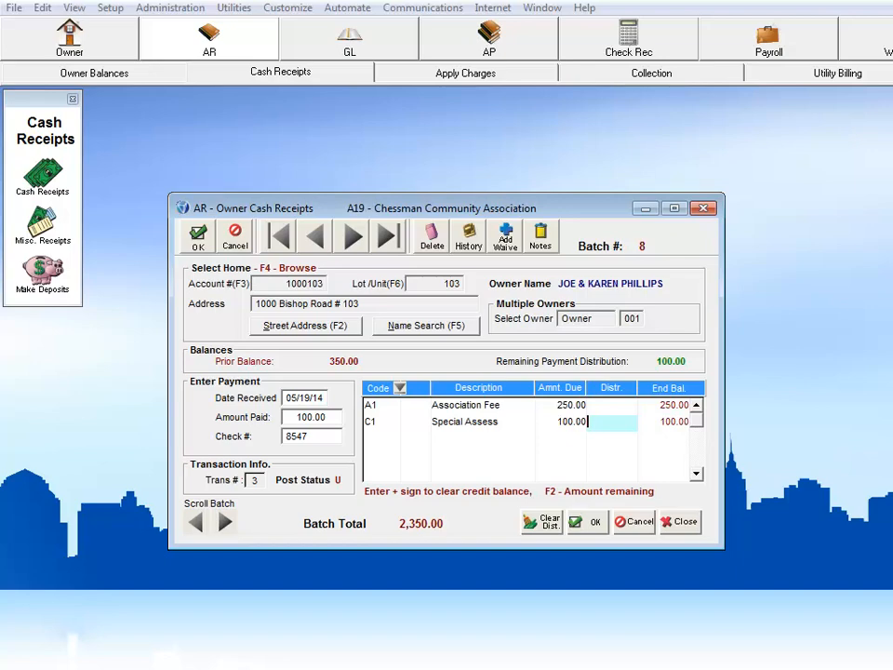
type("100")
key("Return")
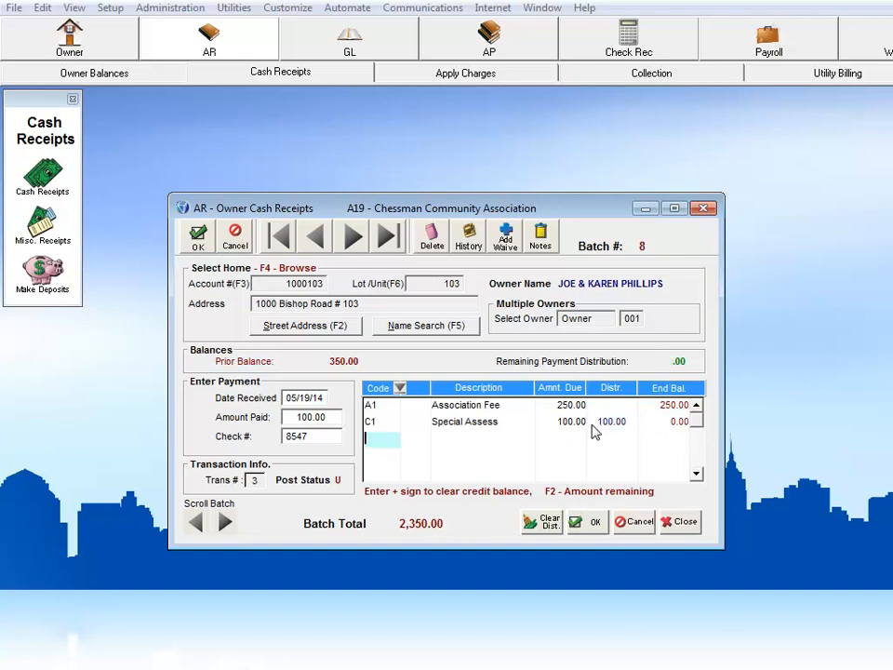
left_click(587, 521)
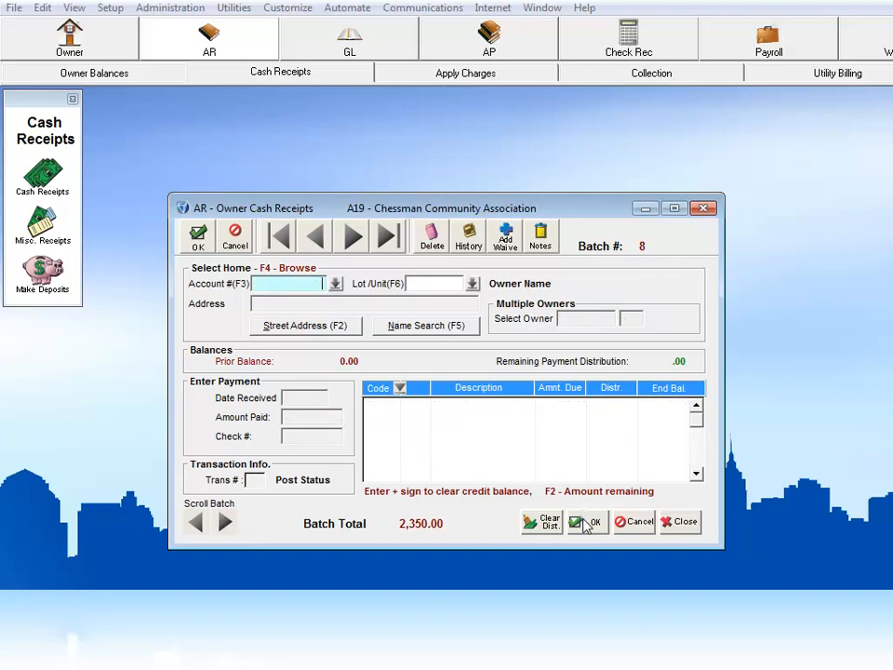
left_click(684, 527)
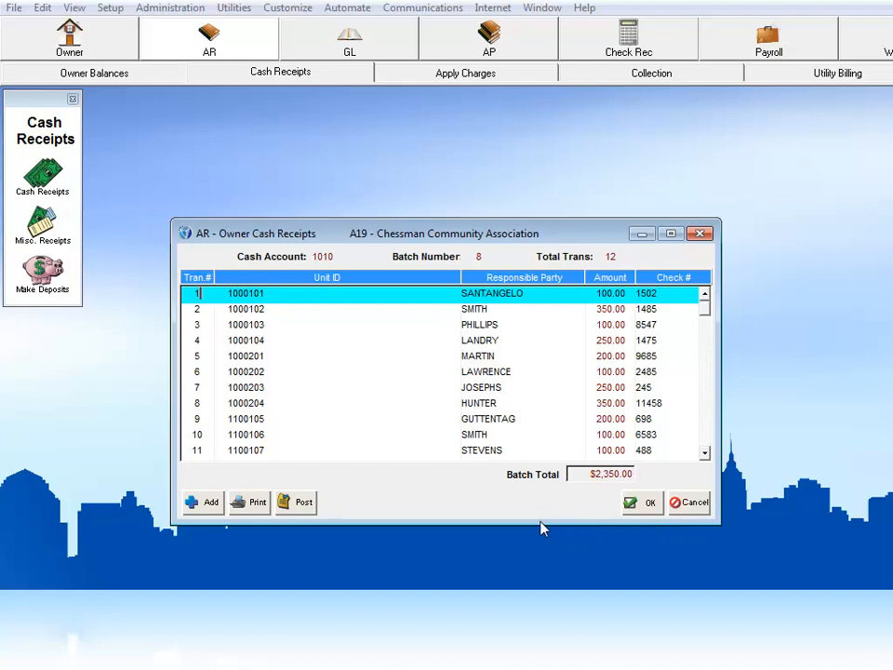
- Redistribute transaction 10's payment so 100.00 goes to the C1 Special Assess charge, then save and close the receipt
left_click(258, 439)
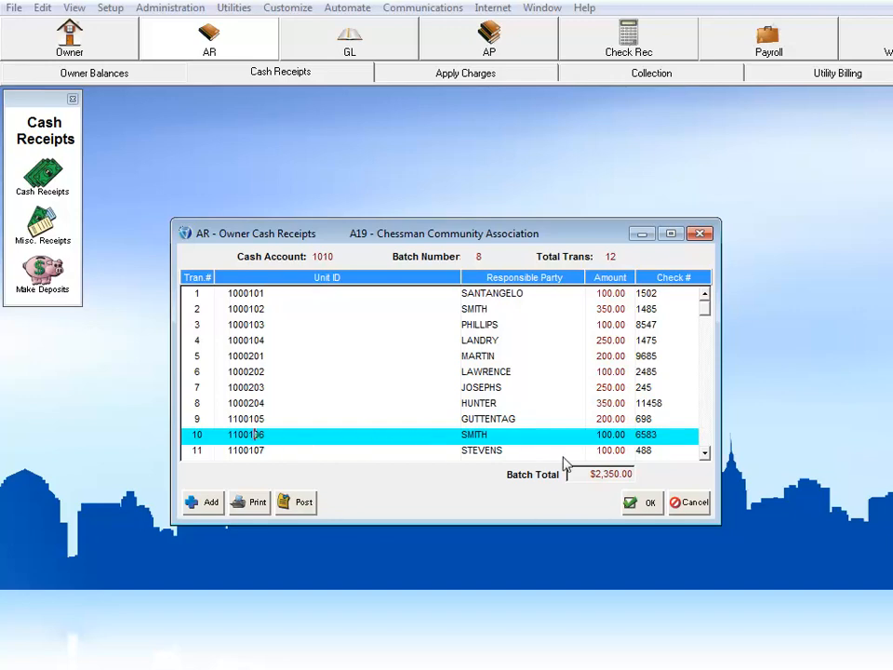
left_click(635, 503)
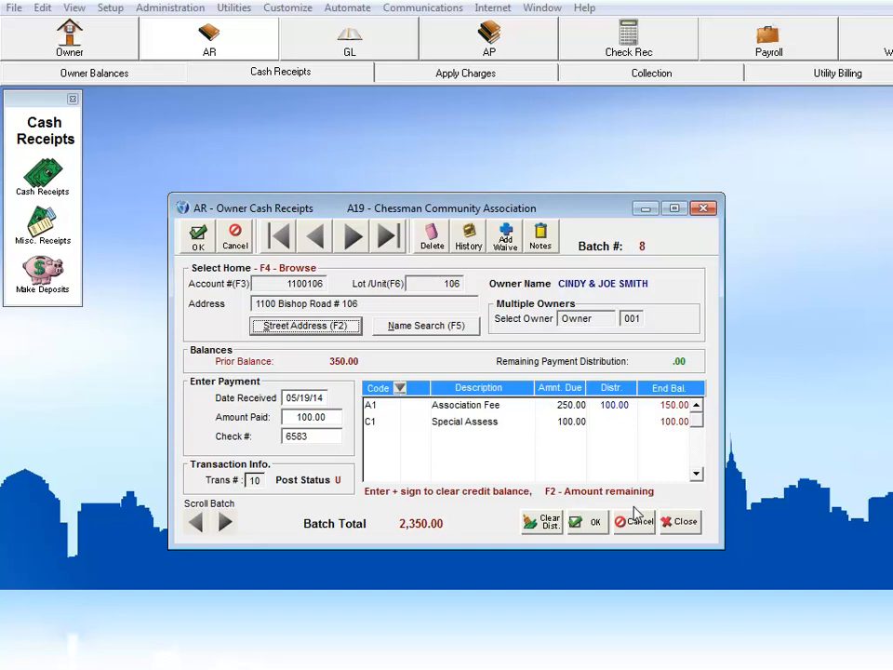
left_click(542, 523)
left_click(599, 423)
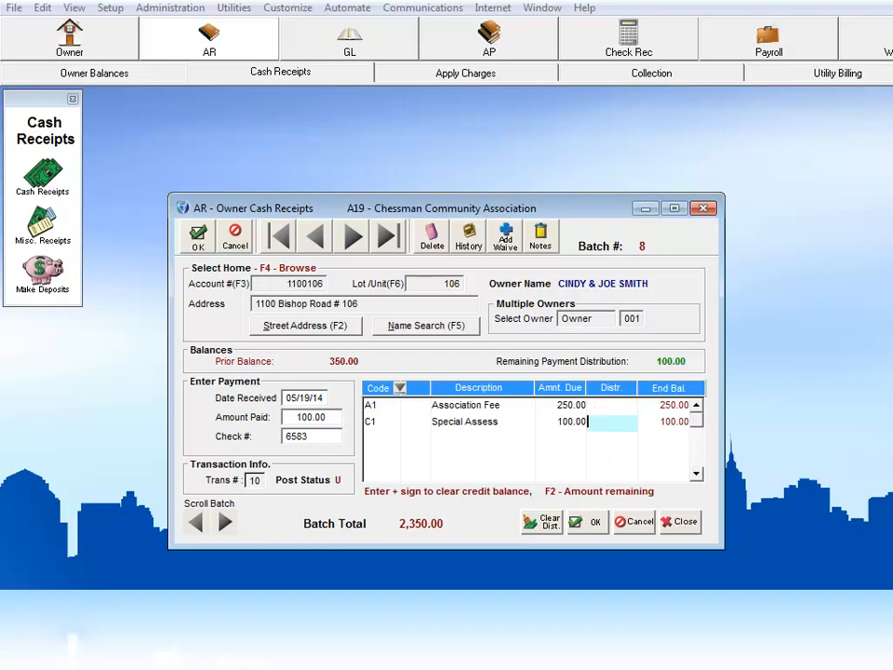
type("100")
key("Return")
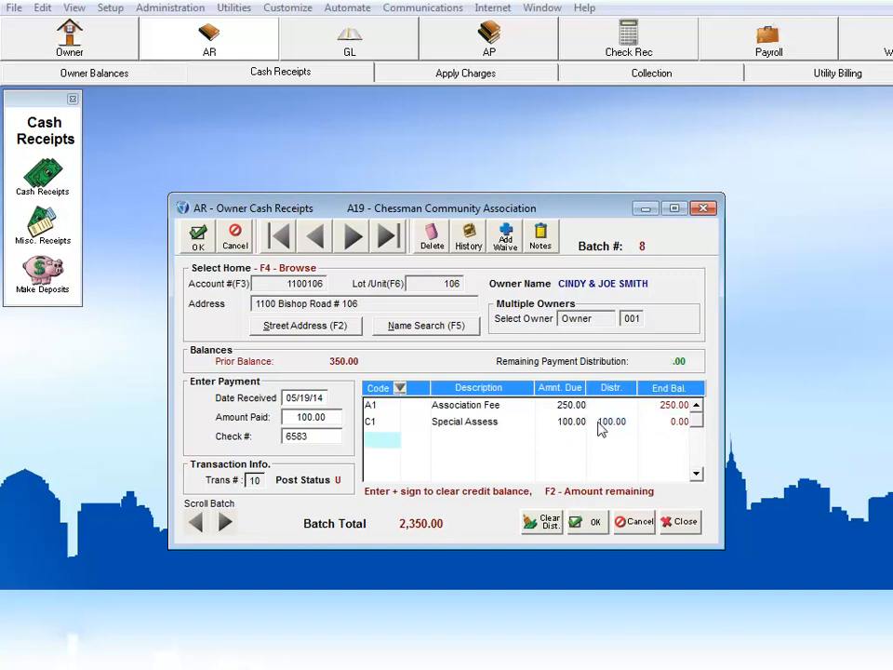
left_click(582, 525)
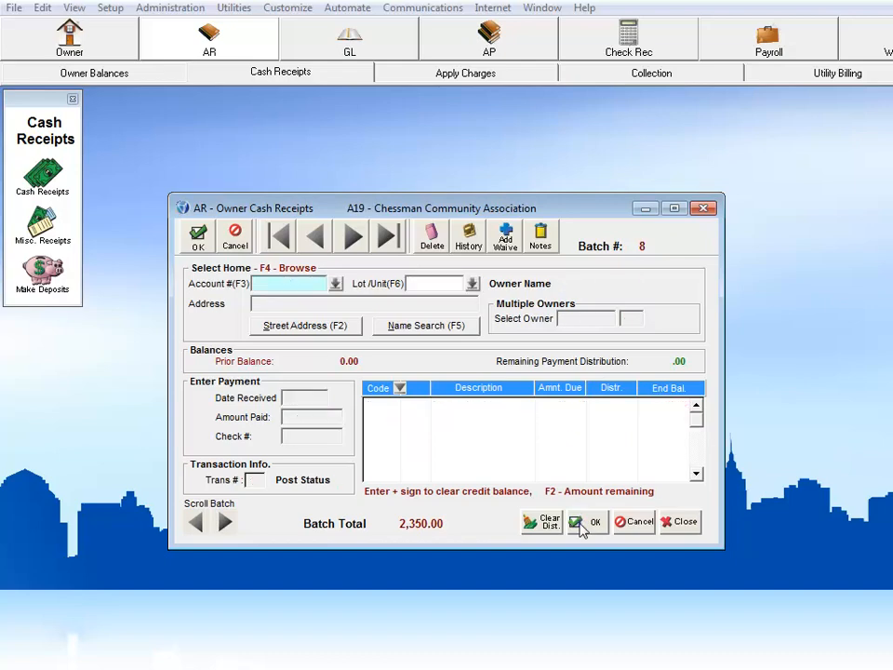
left_click(679, 525)
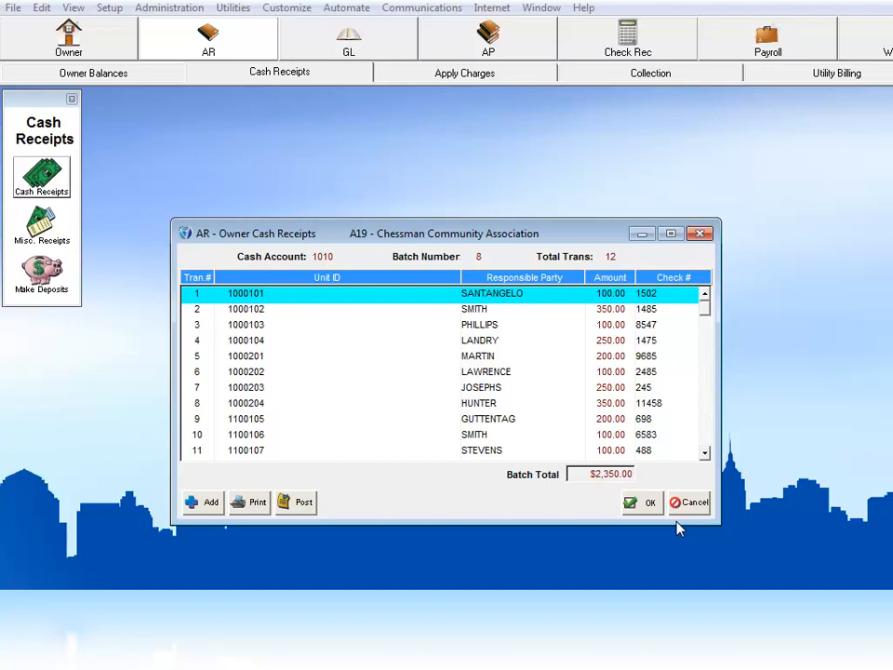
- Post batch 8, preview the posting batch report on screen in landscape, and finish posting without printing the previewed pages
left_click(305, 505)
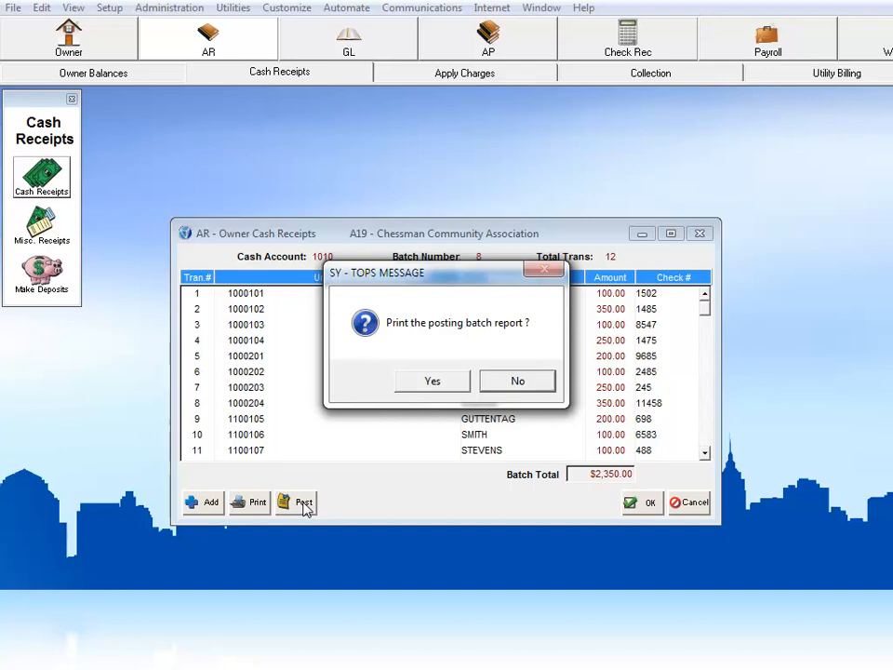
left_click(430, 386)
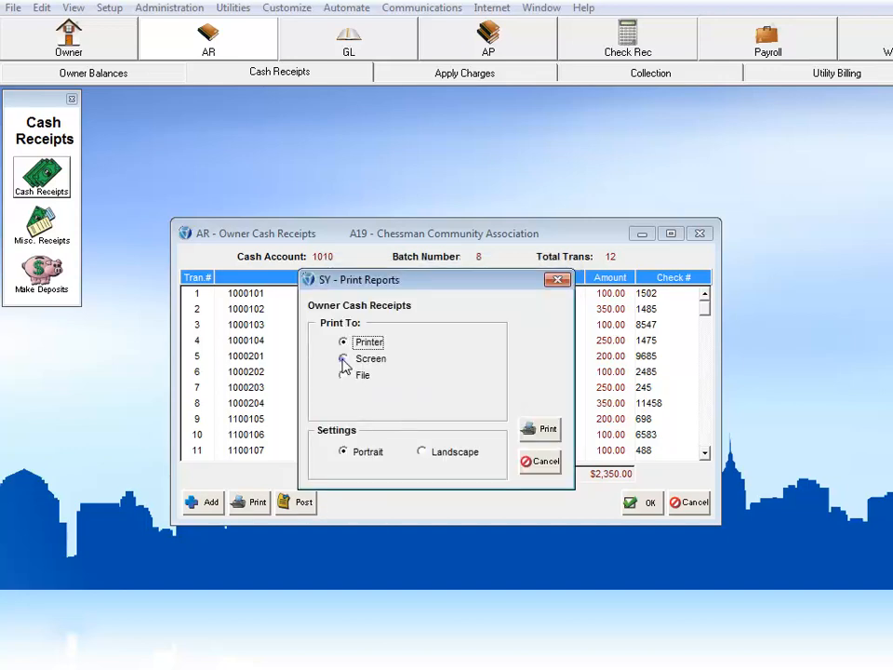
left_click(343, 358)
left_click(422, 451)
left_click(540, 429)
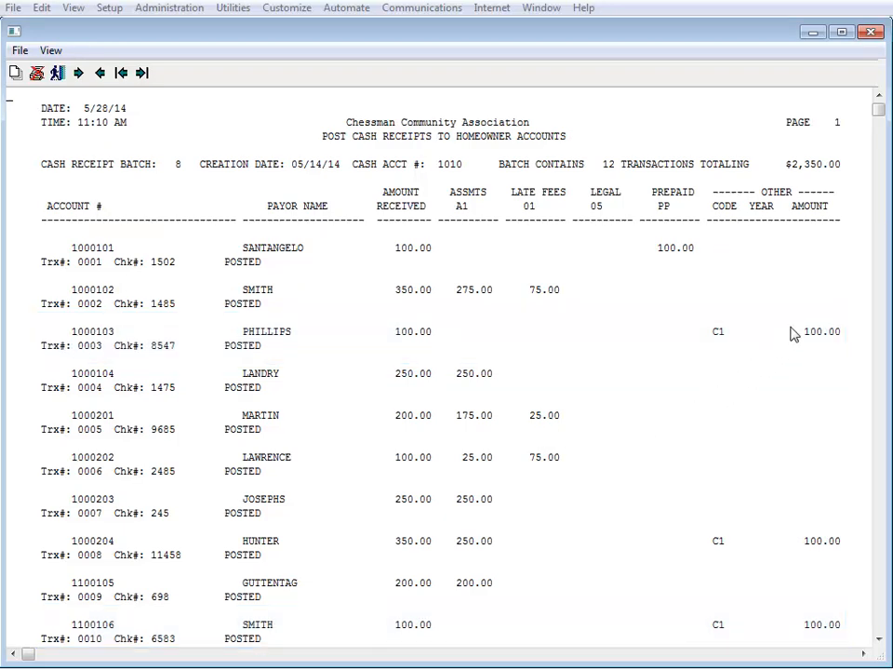
left_click(870, 33)
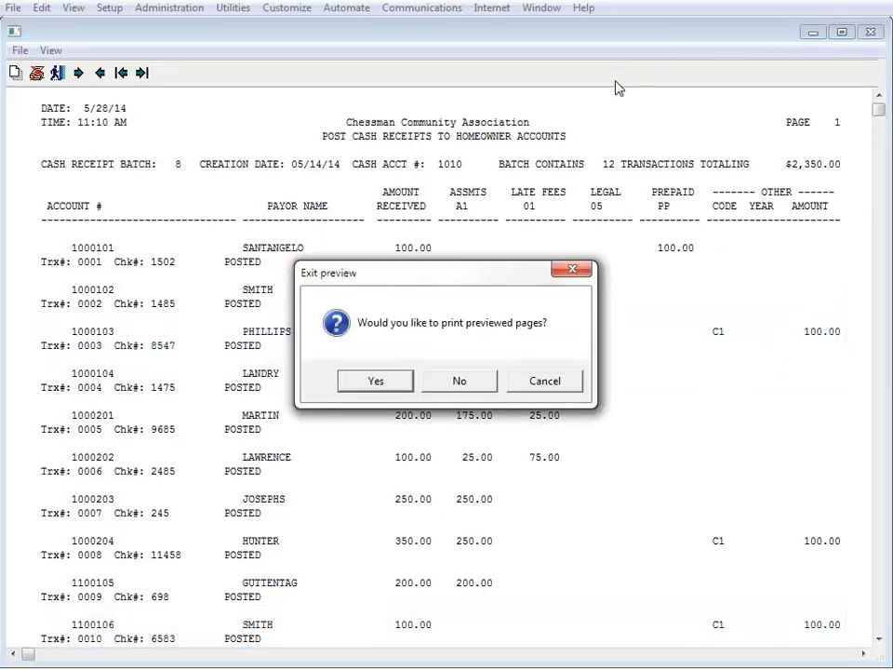
left_click(458, 377)
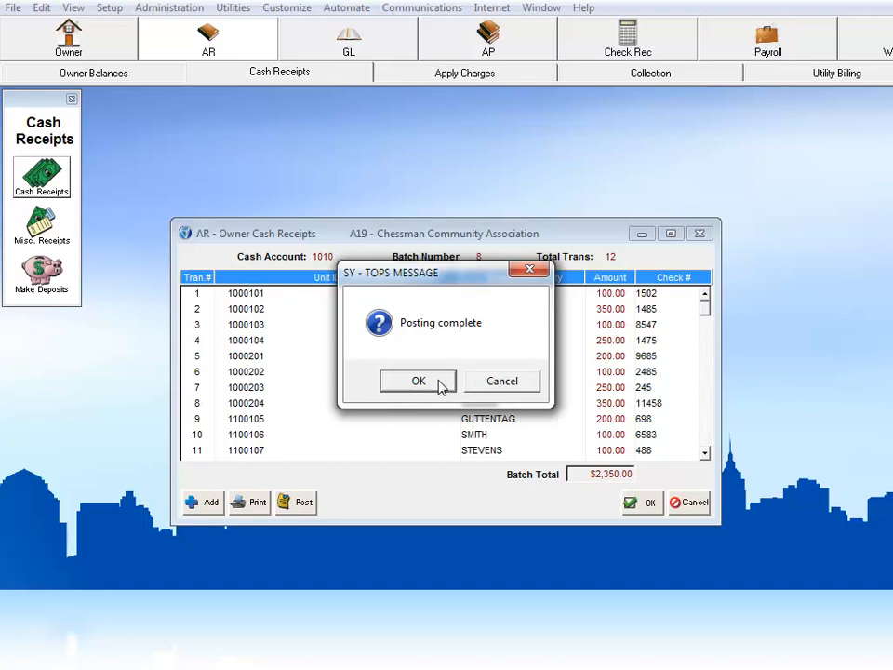
left_click(418, 382)
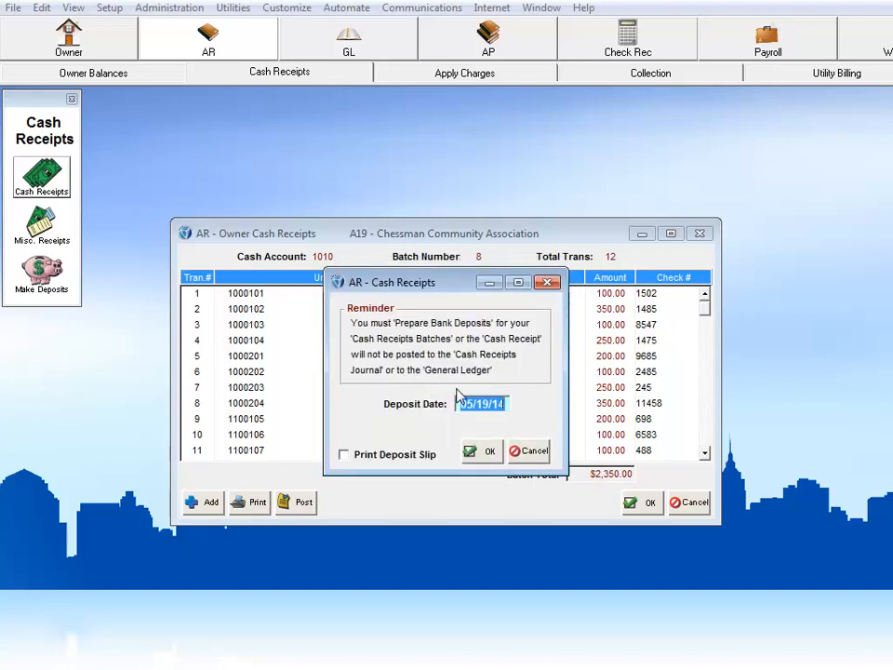
- Deposit the posted batch with deposit date 05/19/14 and preview the deposit report on screen in landscape without printing it
left_click(480, 452)
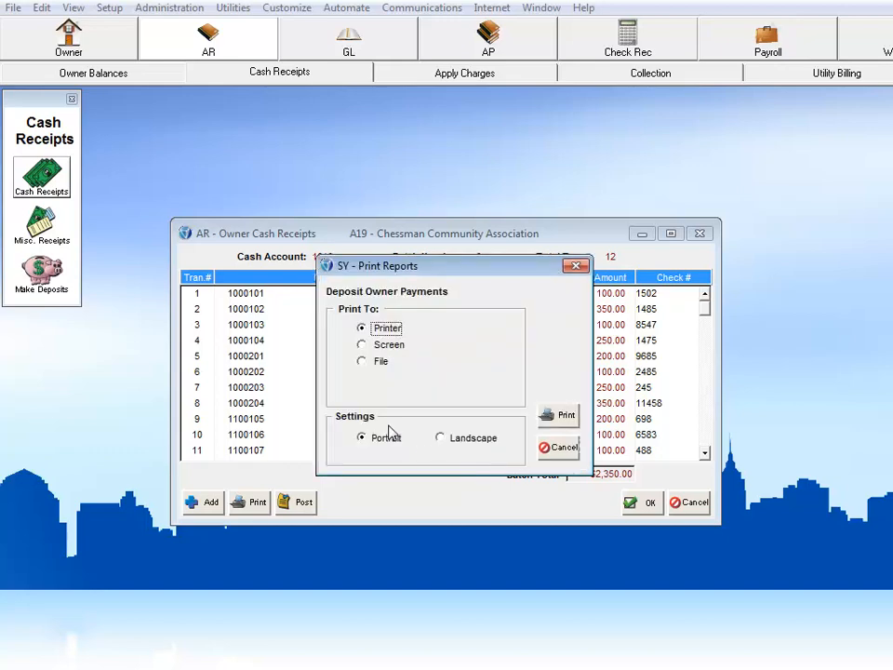
left_click(363, 345)
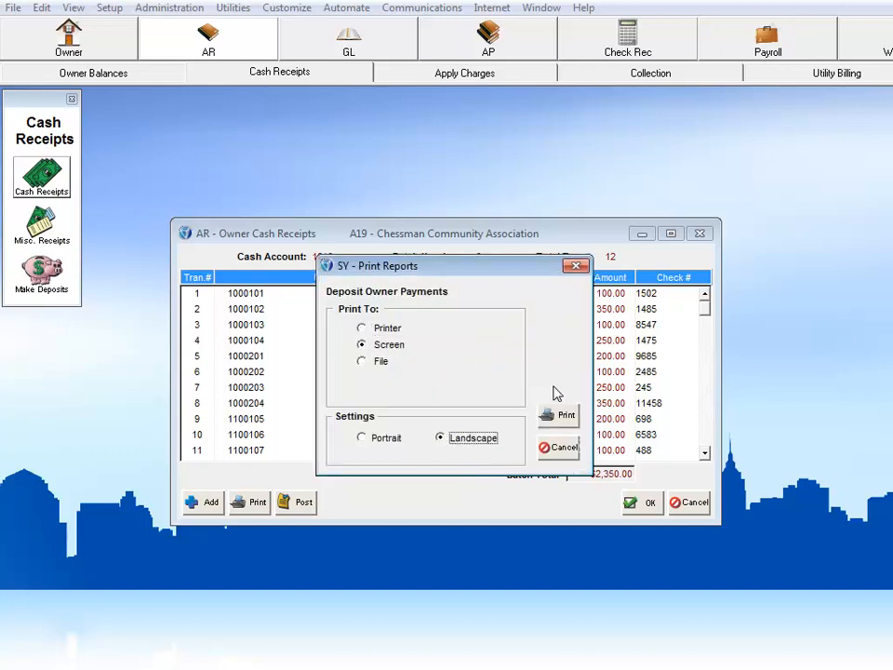
left_click(565, 416)
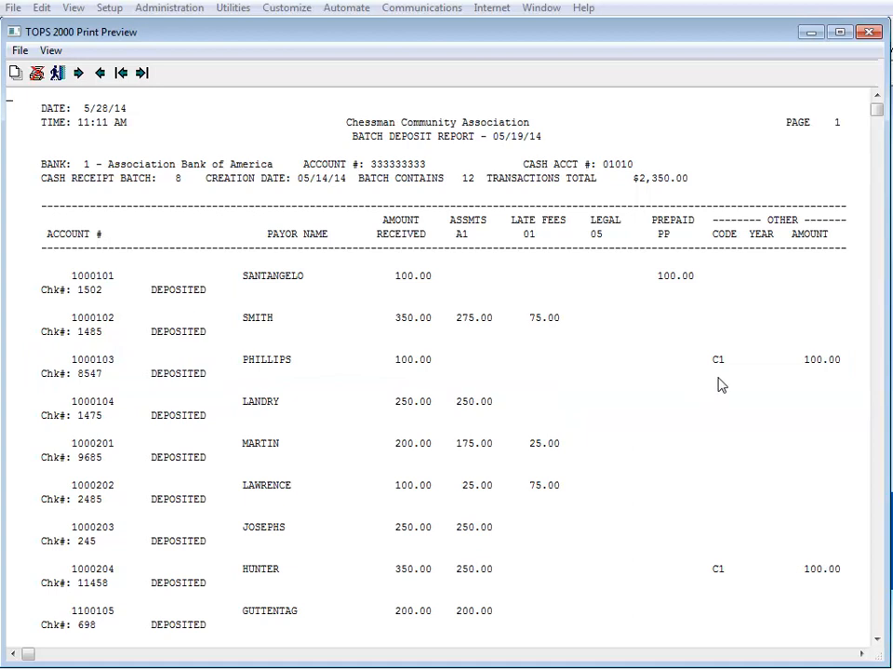
left_click(867, 33)
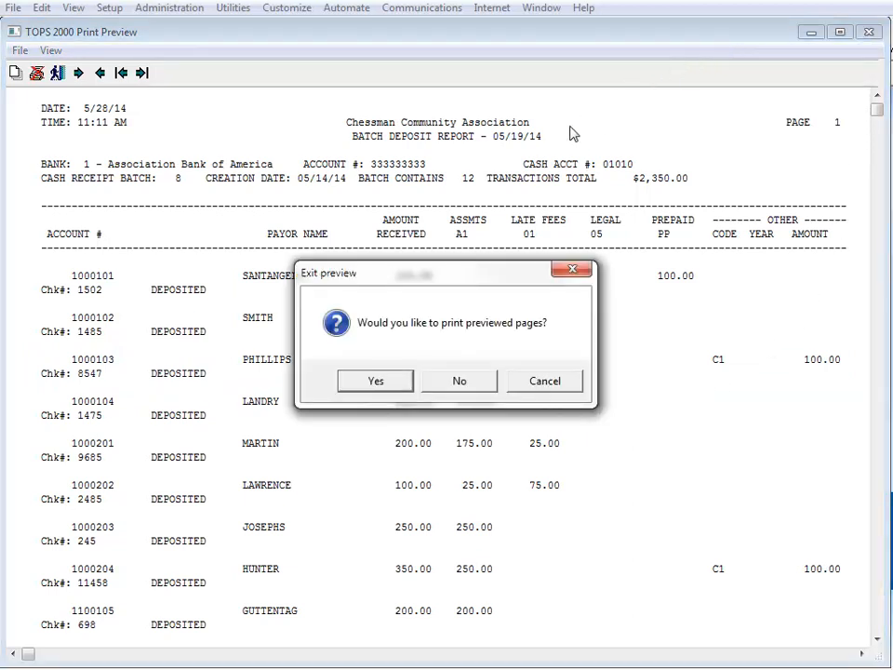
left_click(481, 377)
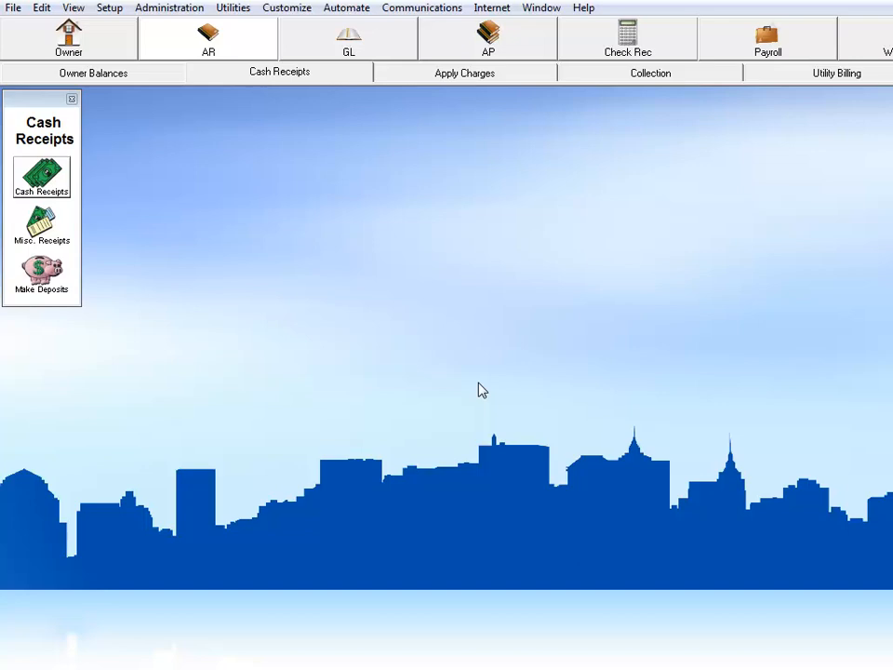